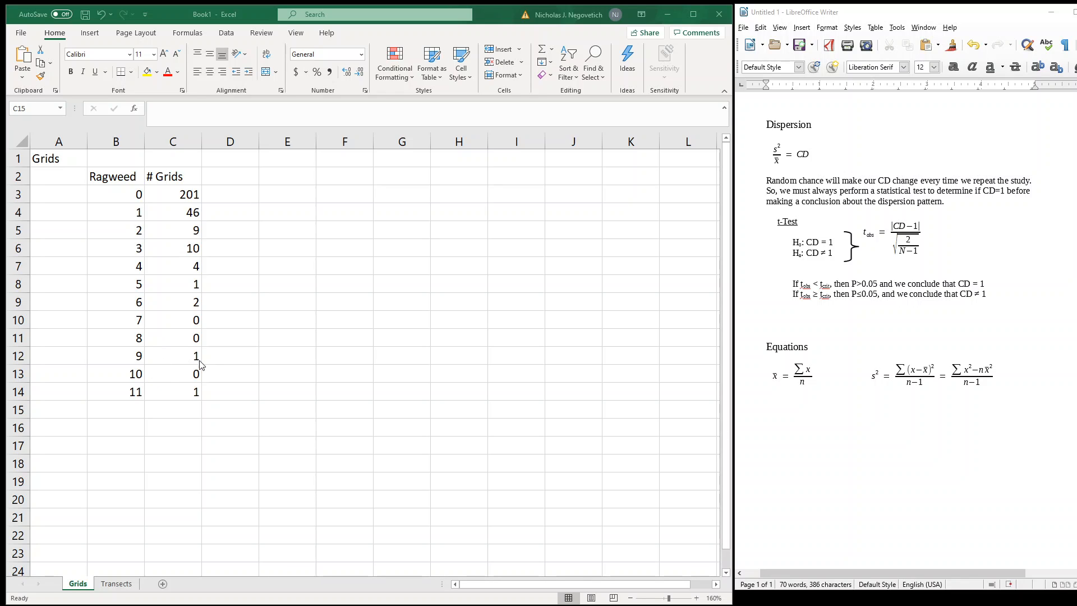
Total the # Grids counts in C15 with a SUM of C3:C14
{"action": "left_click", "coordinate": [178, 411]}
{"action": "type", "text": "=s"}
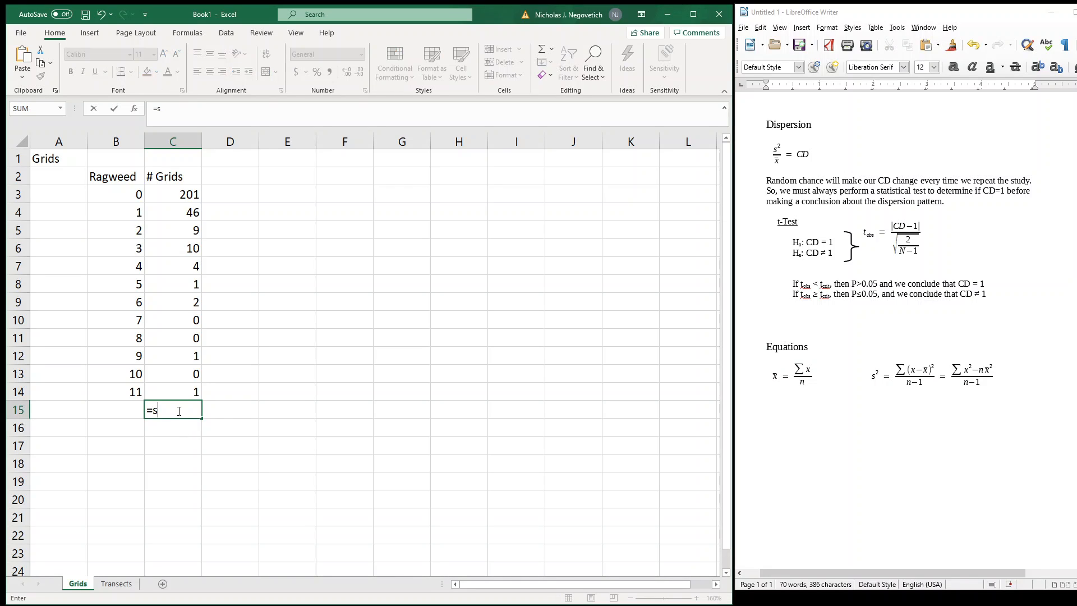
{"action": "type", "text": "um("}
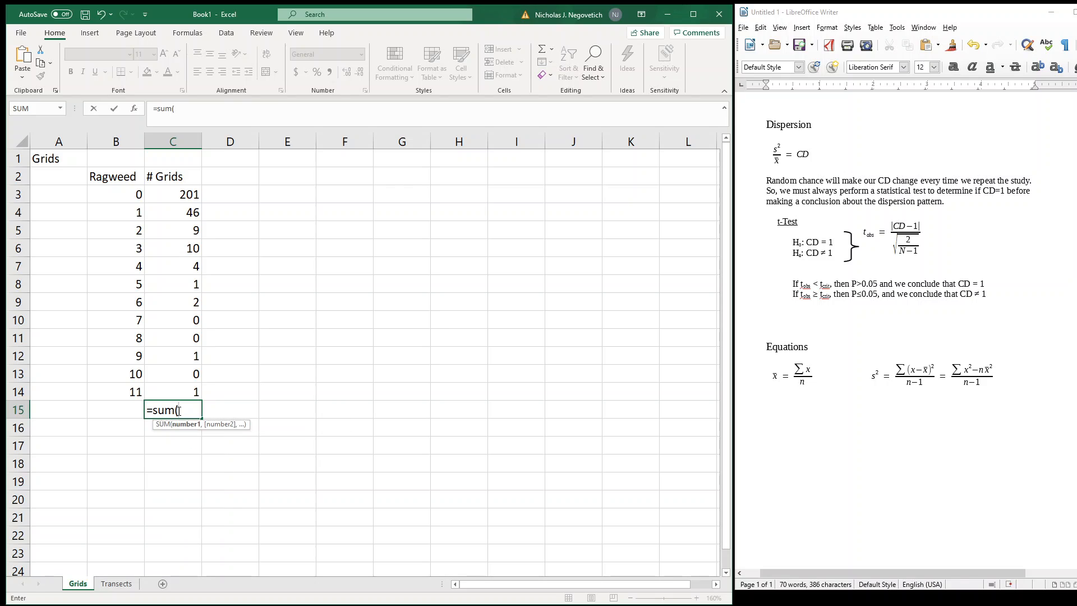
{"action": "left_click_drag", "start_coordinate": [185, 192], "coordinate": [183, 392]}
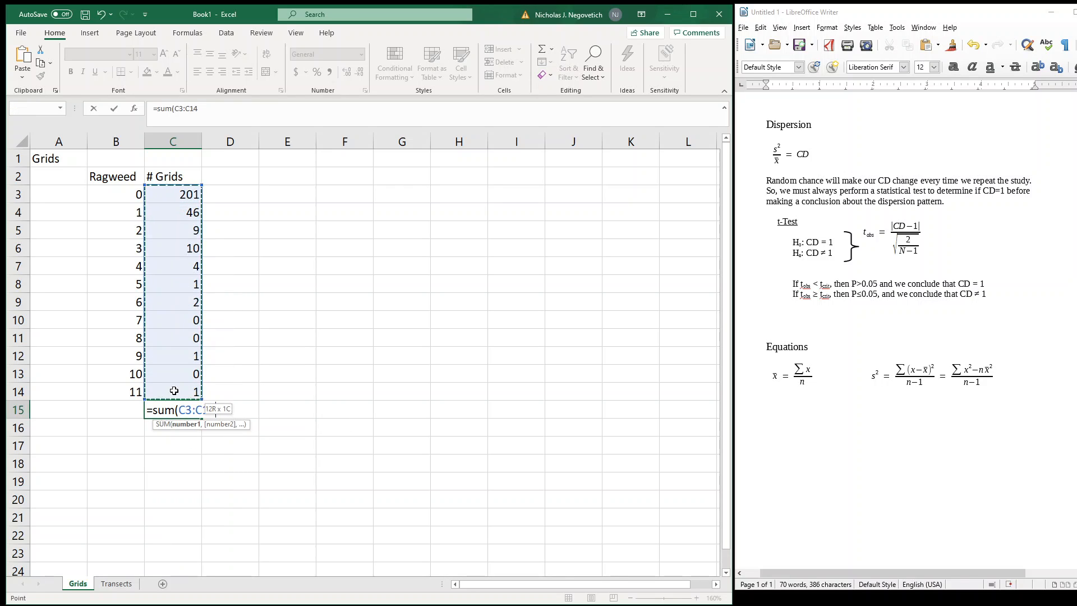
{"action": "type", "text": ")"}
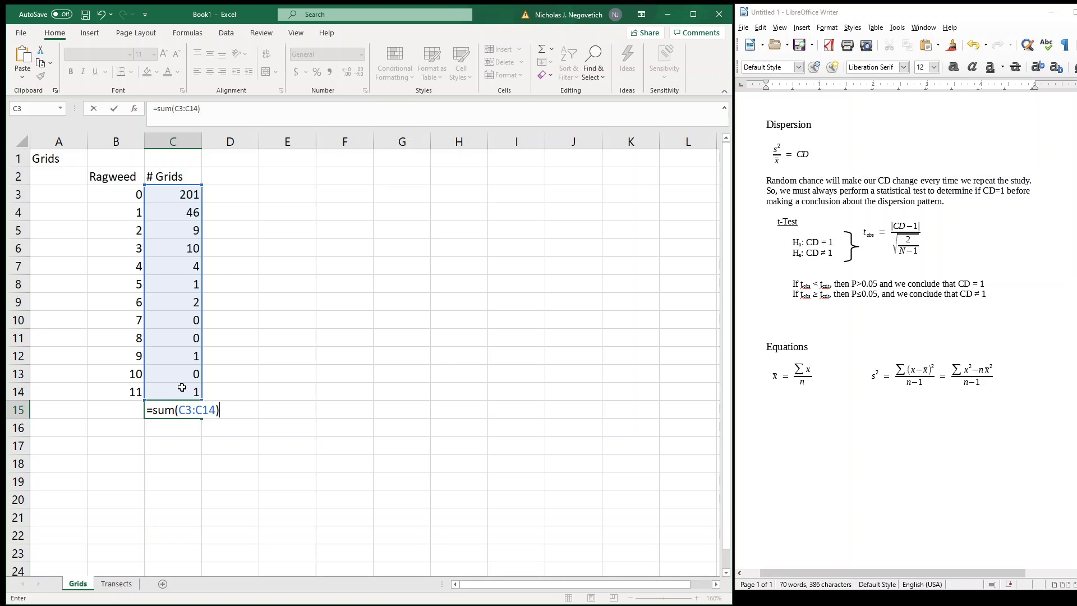
{"action": "key", "text": "Return"}
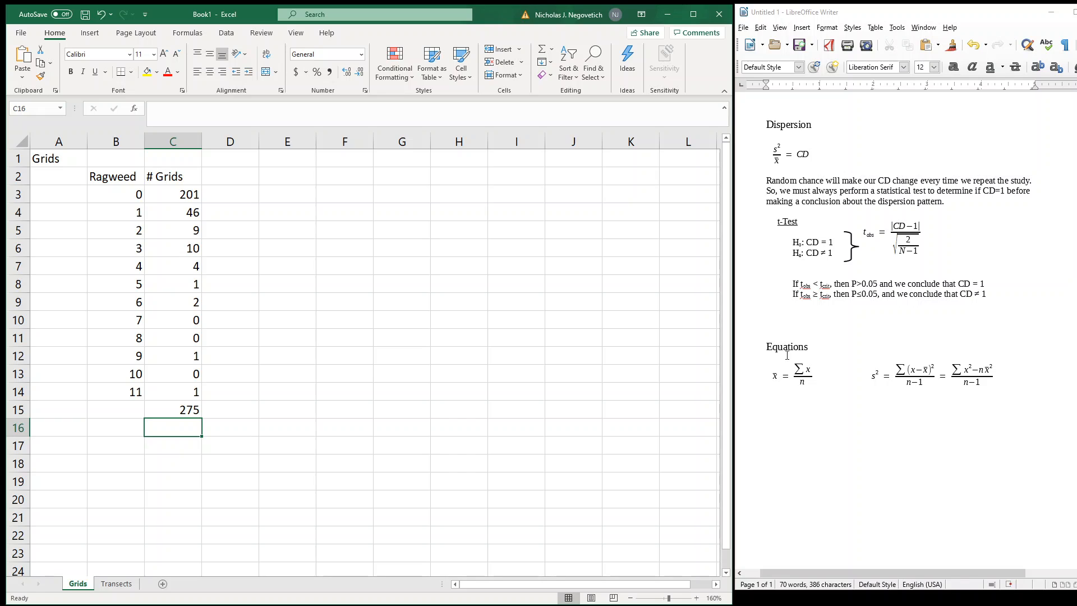
{"action": "left_click", "coordinate": [139, 412]}
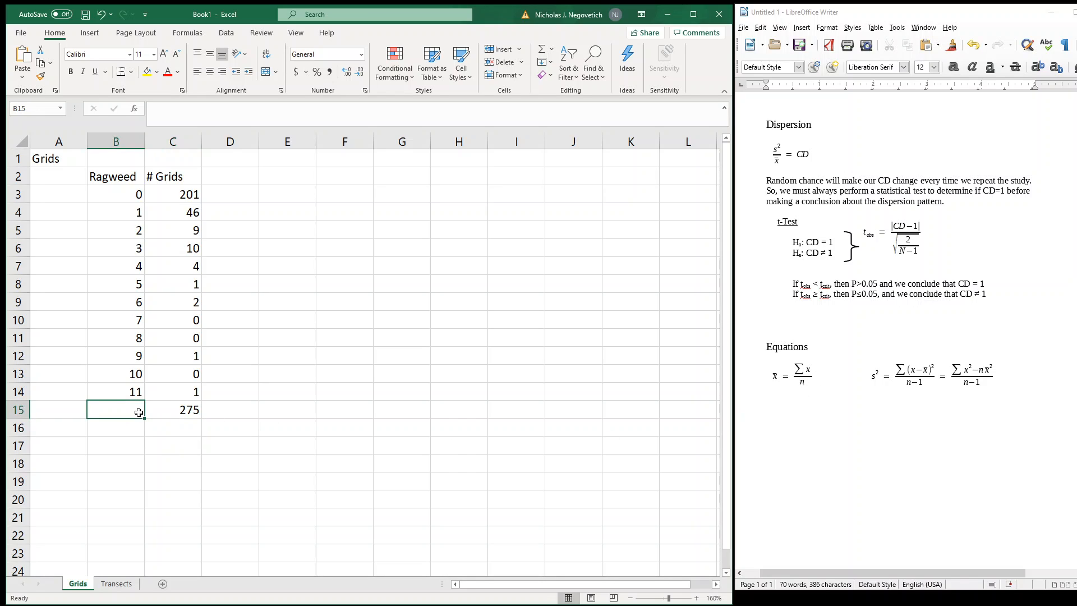
{"action": "type", "text": "n ="}
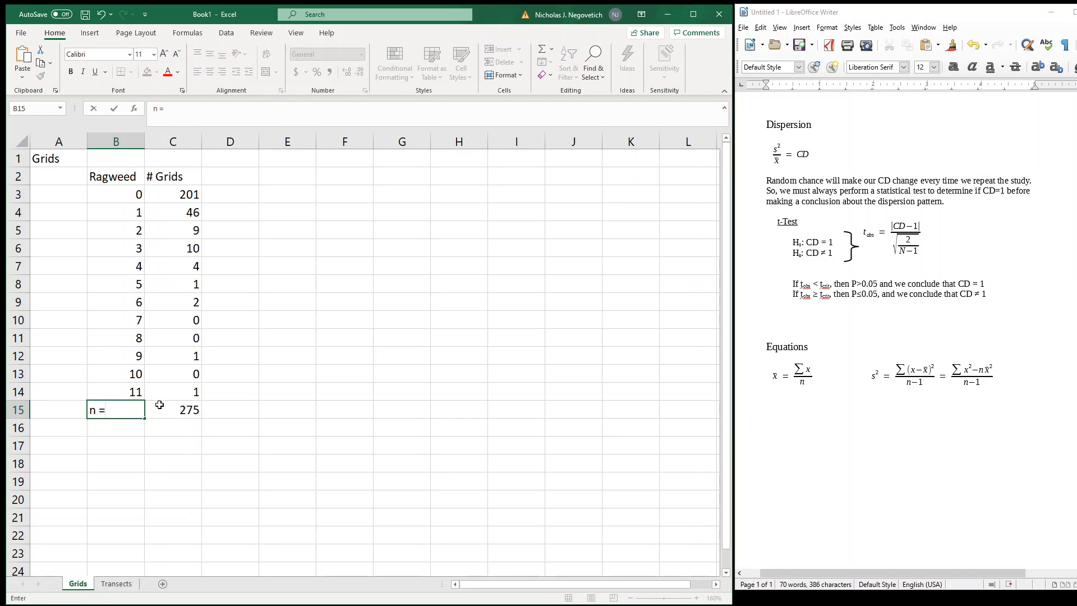
{"action": "key", "text": "Return"}
{"action": "key", "text": "Up"}
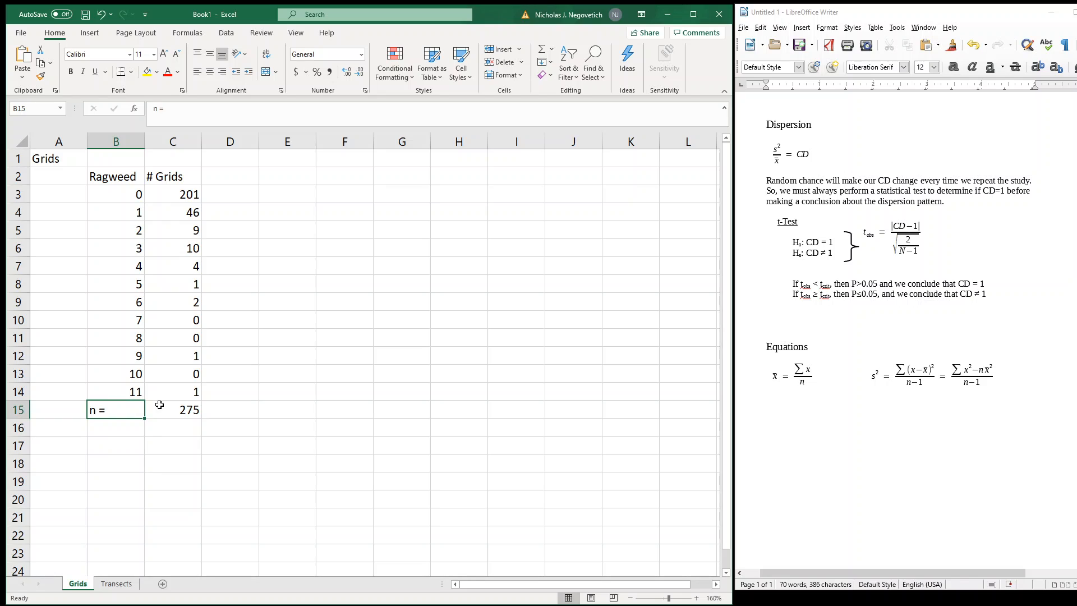
{"action": "key", "text": "Delete"}
{"action": "left_click", "coordinate": [163, 422]}
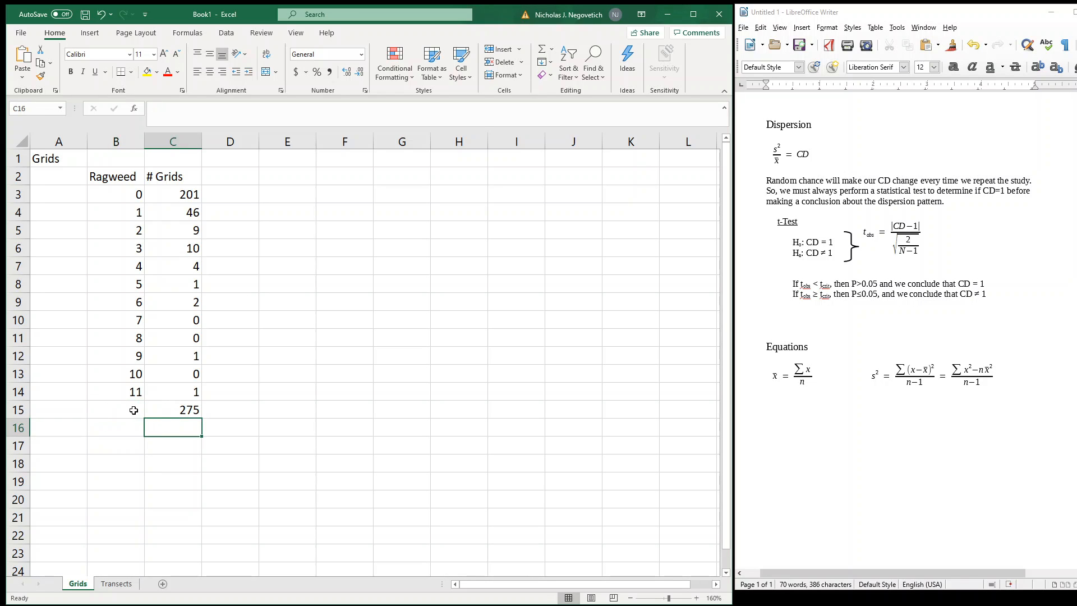
Label the grid total by entering "n =" in B15 and align the label to the right
{"action": "left_click", "coordinate": [135, 411]}
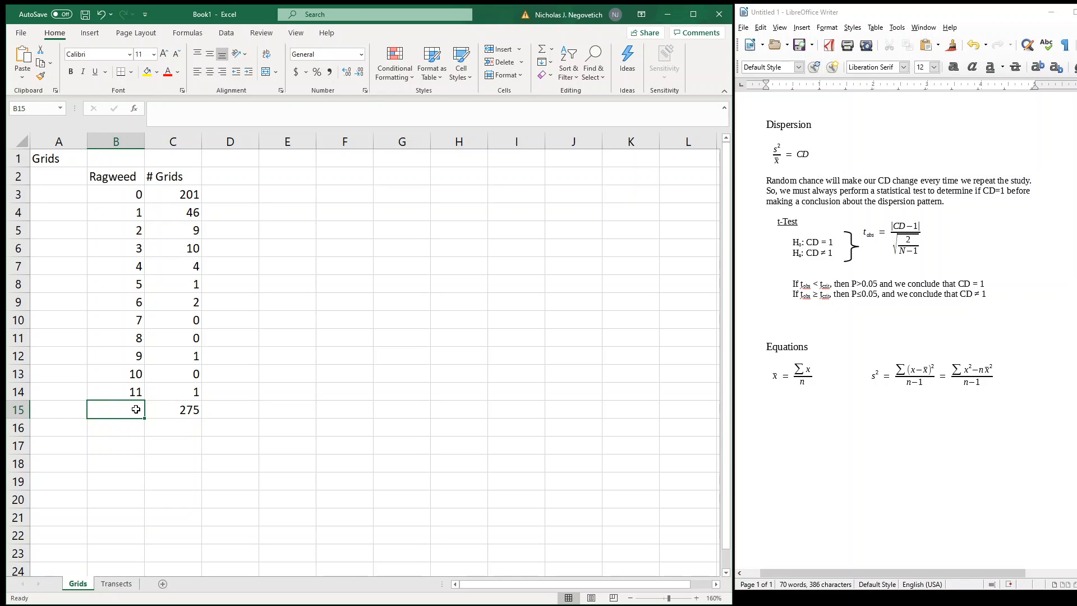
{"action": "type", "text": "n ="}
{"action": "key", "text": "Return"}
{"action": "key", "text": "Up"}
{"action": "key", "text": "Delete"}
{"action": "type", "text": "n ="}
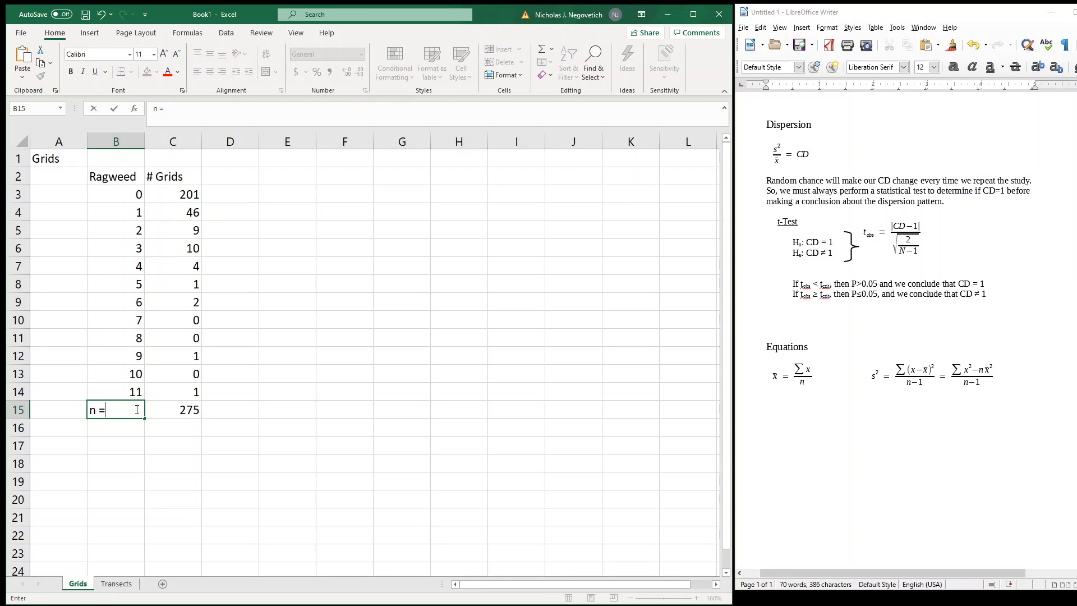
{"action": "key", "text": "Return"}
{"action": "key", "text": "Up"}
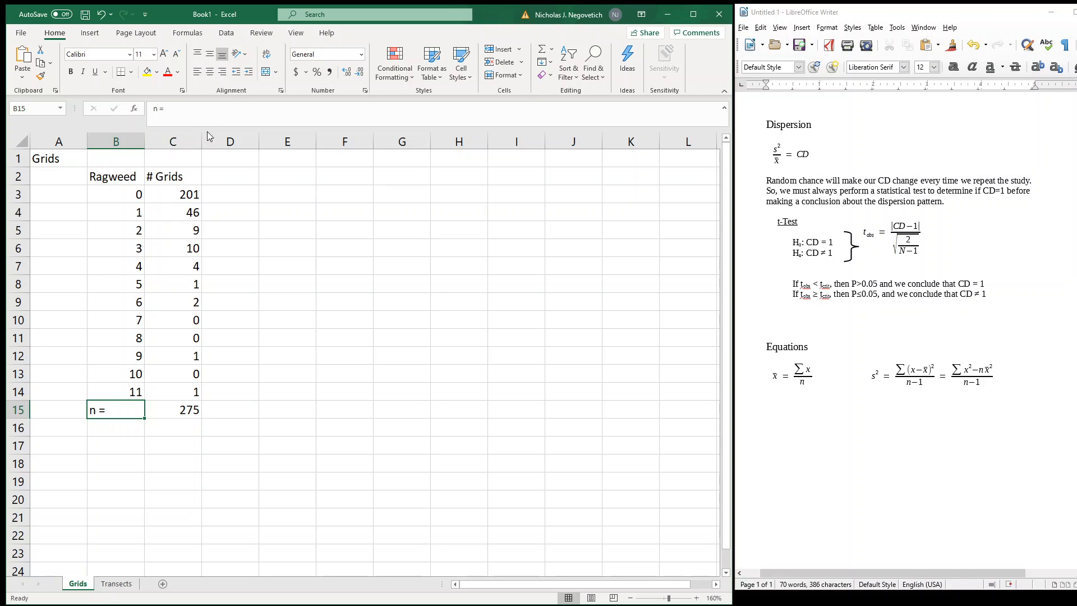
{"action": "left_click", "coordinate": [223, 73]}
{"action": "left_click", "coordinate": [196, 409]}
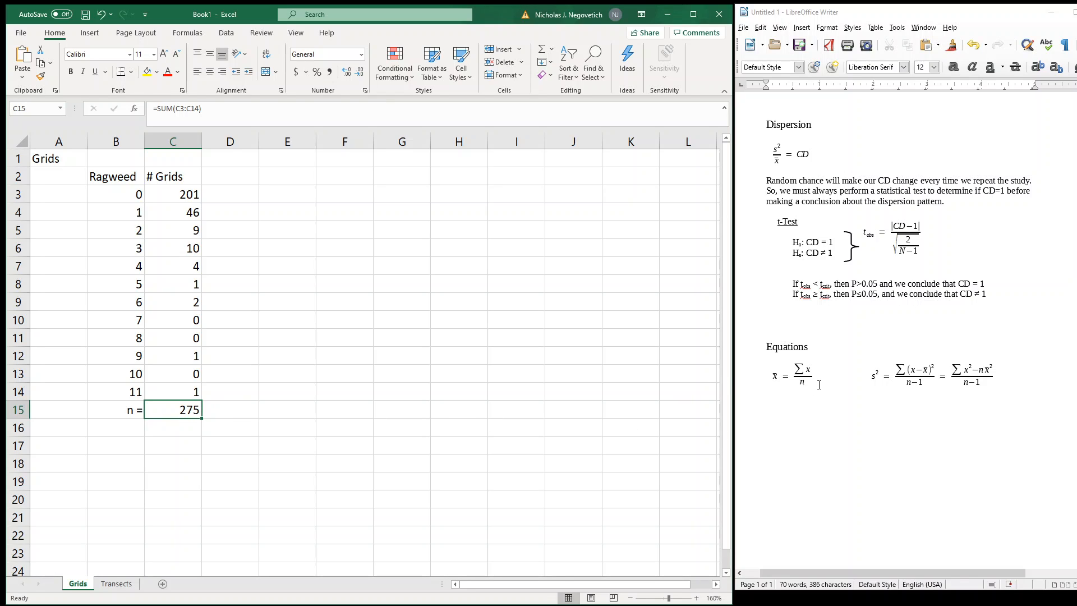
Add the variable headings "x" in B1 above Ragweed and "F" in C1 above # Grids
{"action": "left_click", "coordinate": [133, 158]}
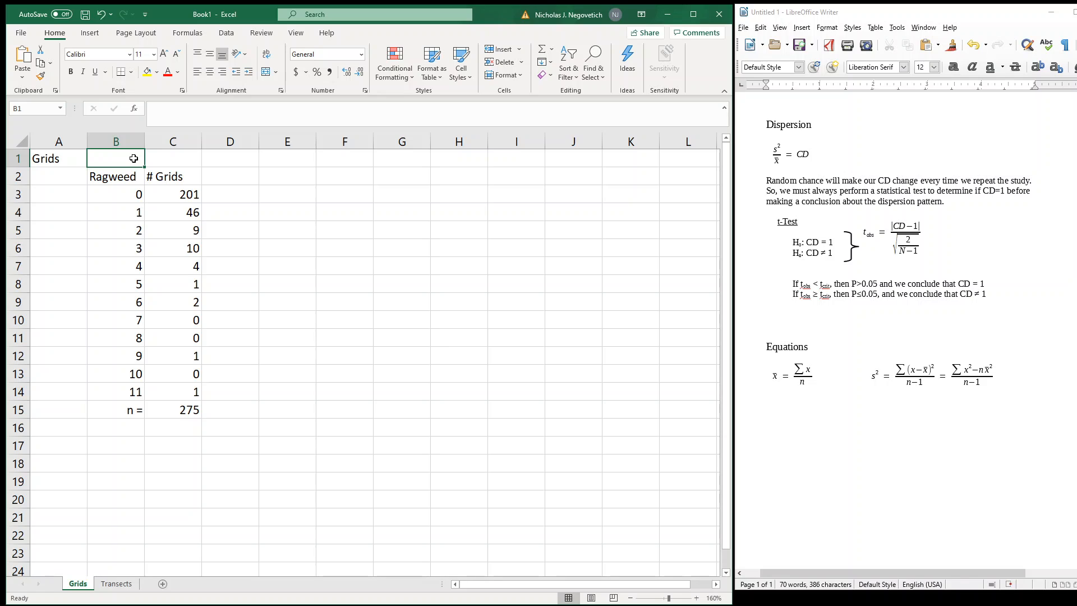
{"action": "type", "text": "x"}
{"action": "left_click", "coordinate": [164, 160]}
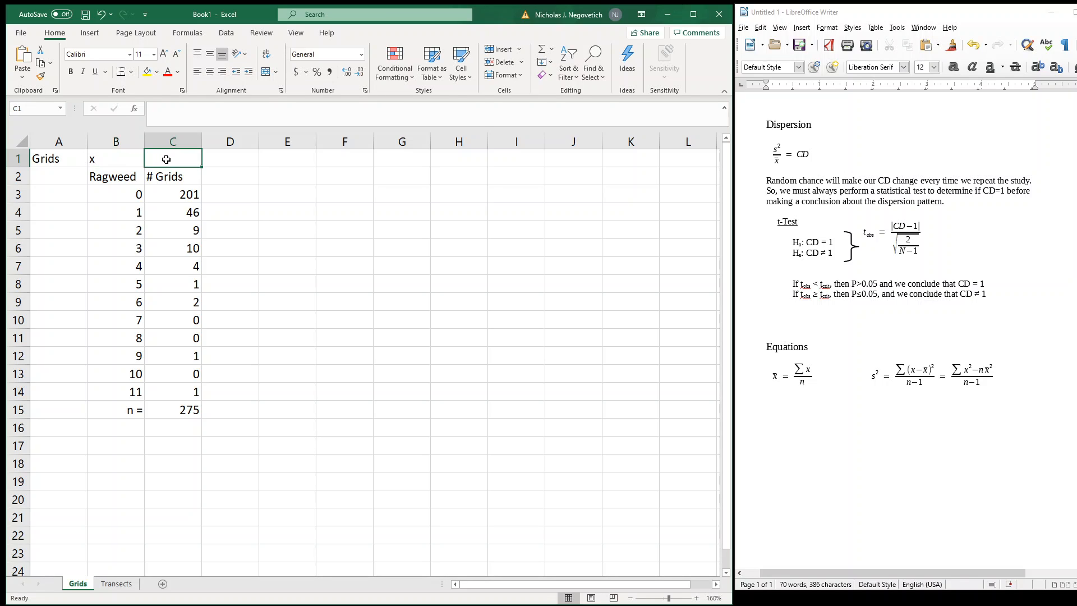
{"action": "type", "text": "F"}
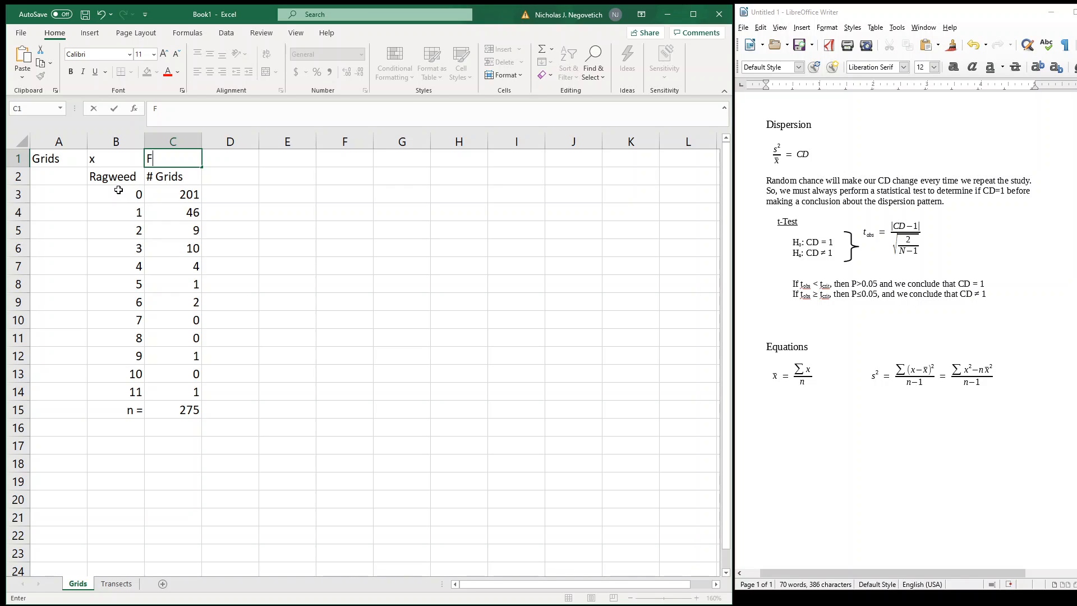
{"action": "left_click", "coordinate": [171, 192]}
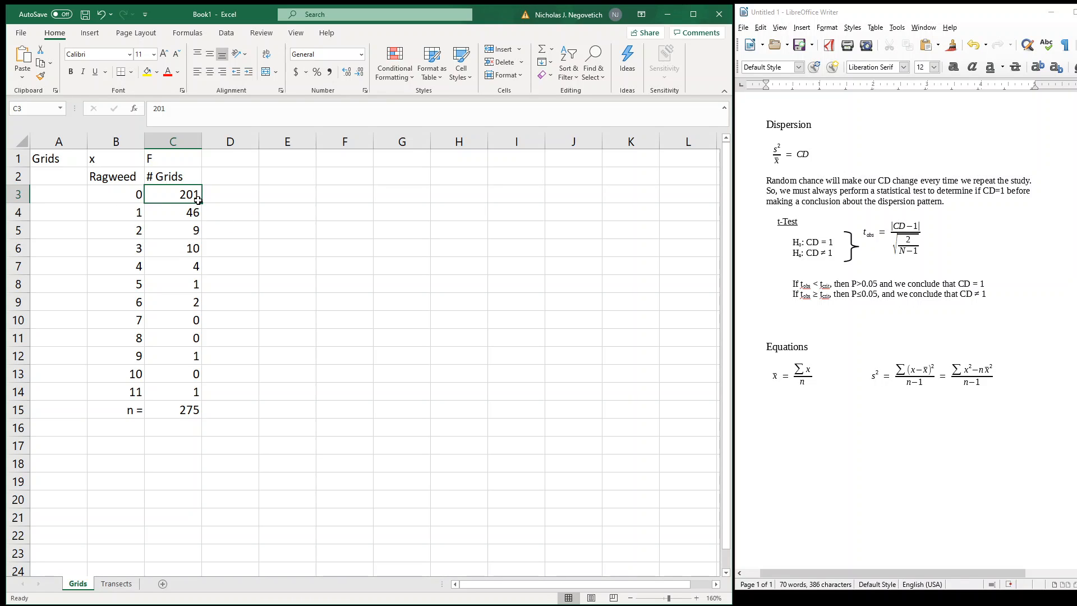
Add the column heading "x*F" in D2
{"action": "left_click", "coordinate": [220, 162]}
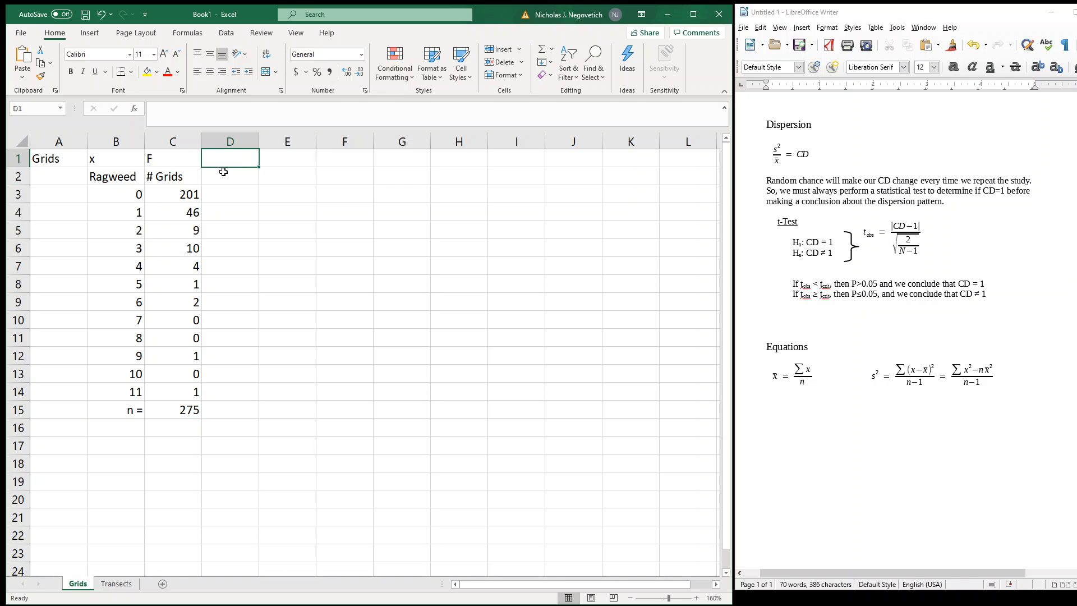
{"action": "left_click", "coordinate": [224, 175]}
{"action": "type", "text": "x*F"}
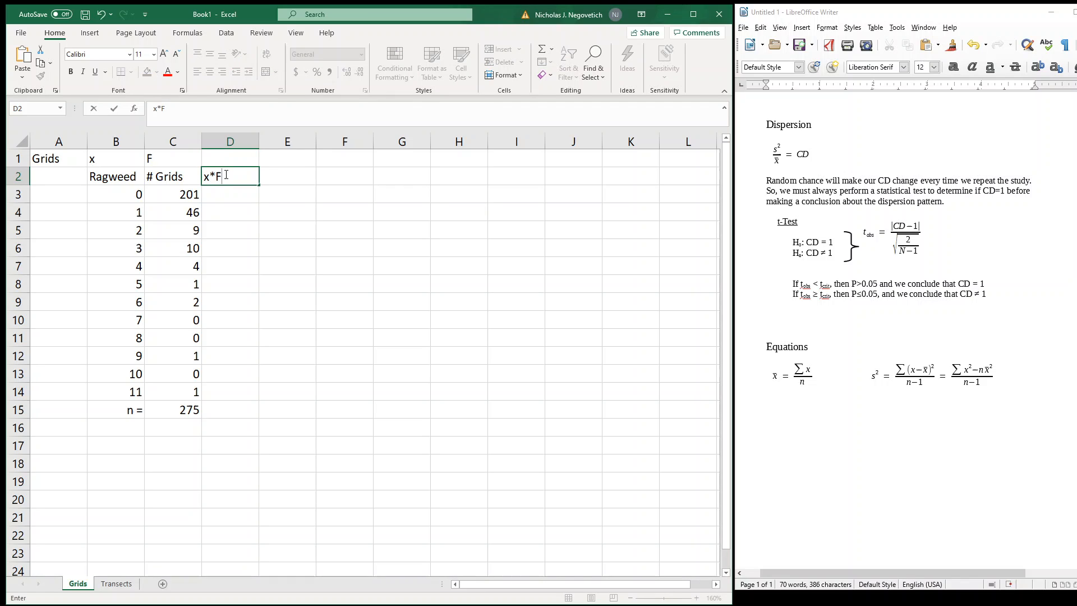
{"action": "key", "text": "Return"}
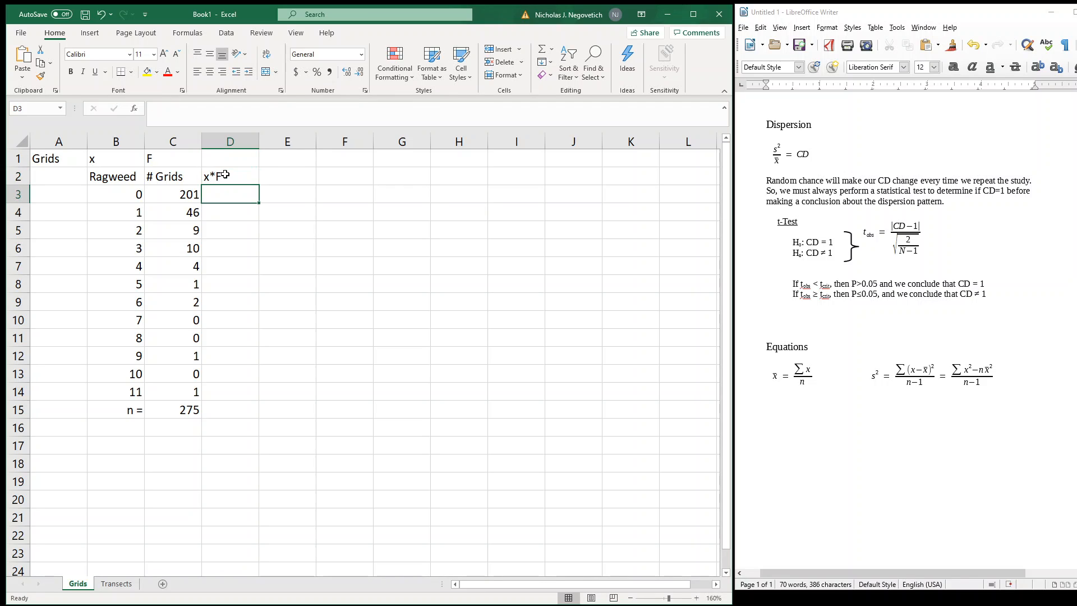
Enter the formula =B3*C3 in D3 and fill it down through D14
{"action": "type", "text": "="}
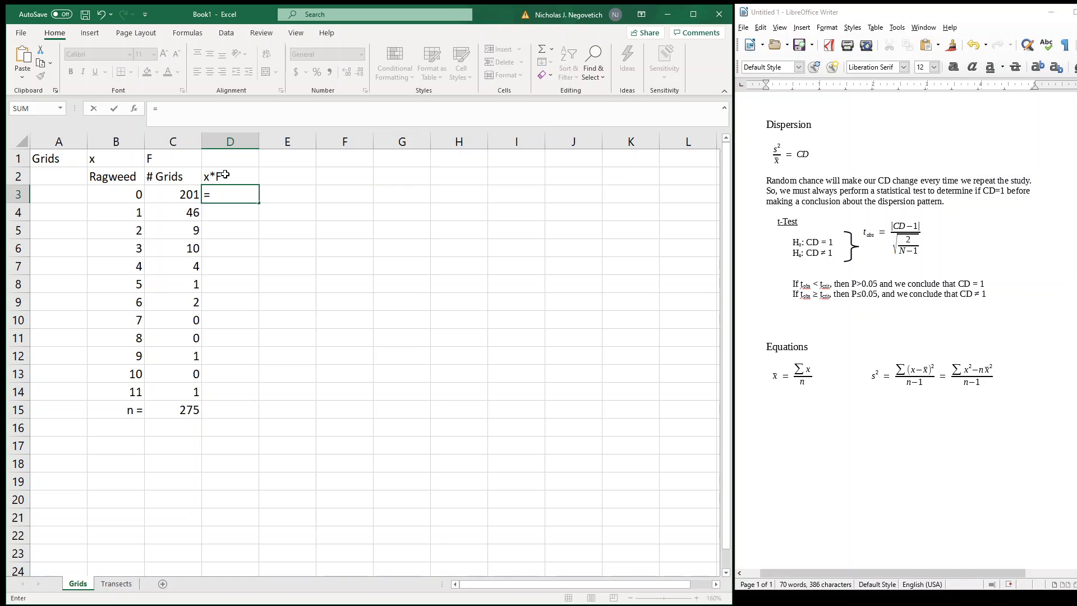
{"action": "left_click", "coordinate": [133, 195]}
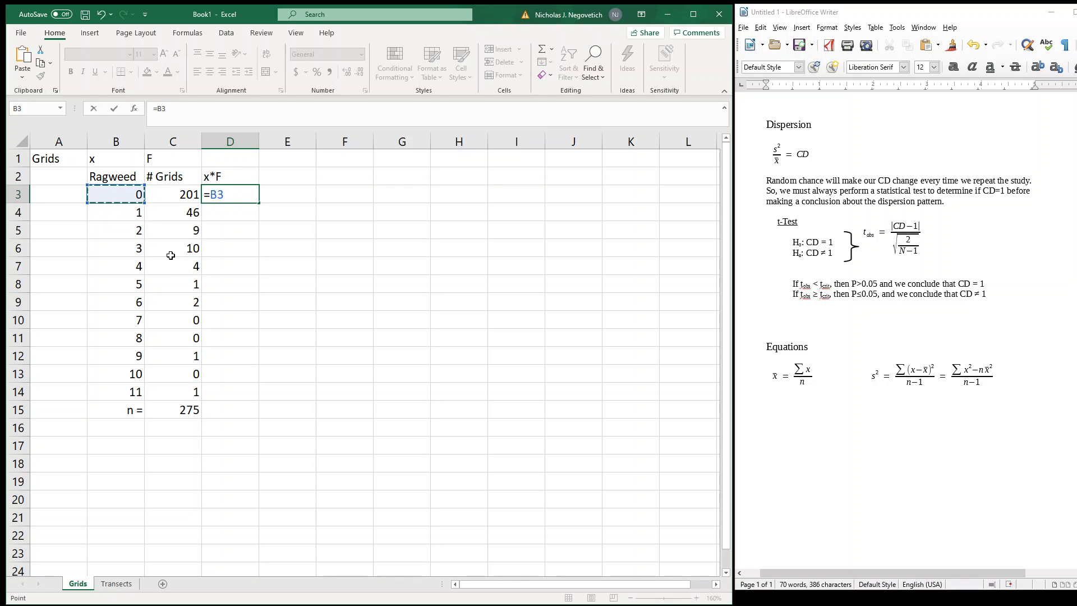
{"action": "type", "text": "*"}
{"action": "left_click", "coordinate": [176, 195]}
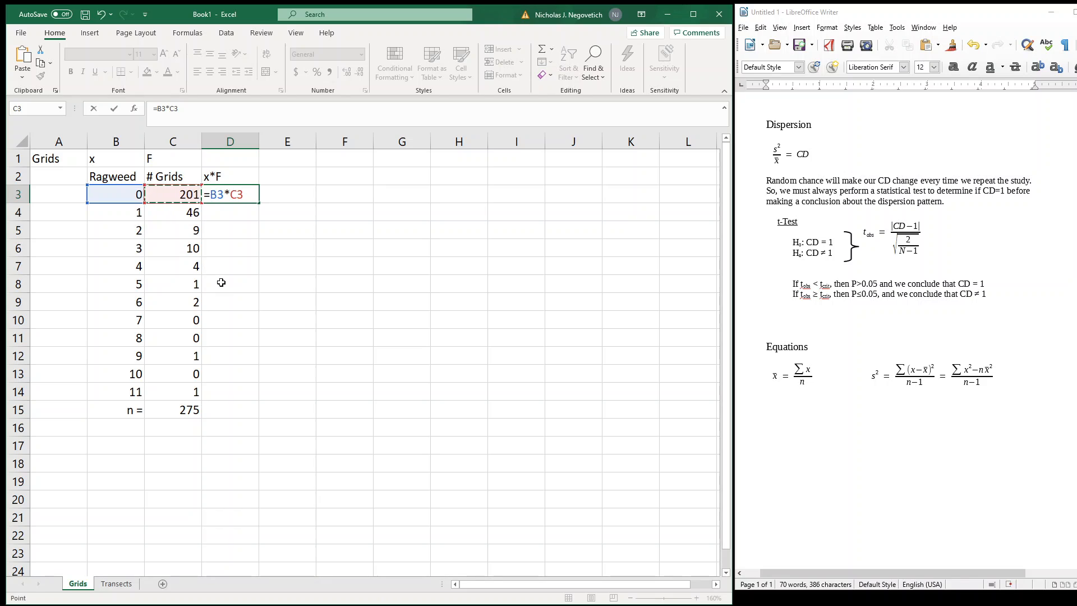
{"action": "key", "text": "Return"}
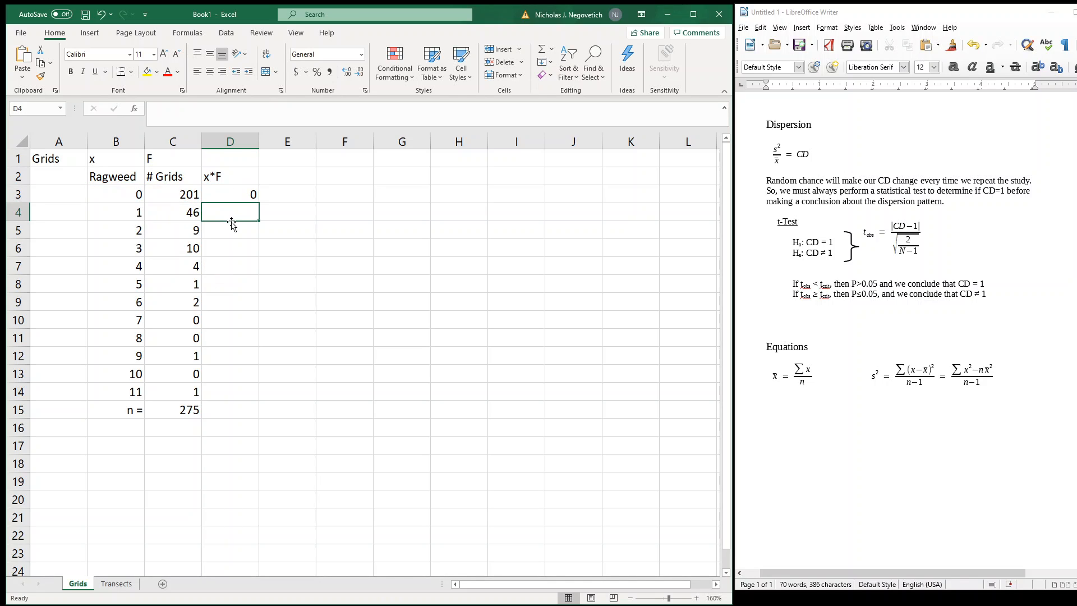
{"action": "left_click", "coordinate": [227, 198]}
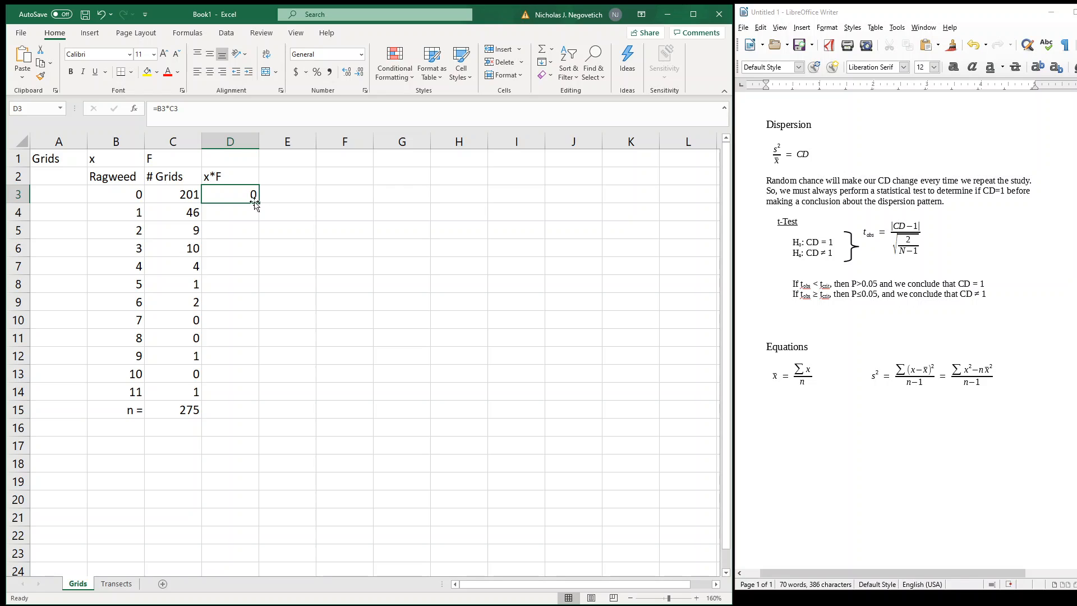
{"action": "left_click_drag", "start_coordinate": [258, 203], "coordinate": [246, 401]}
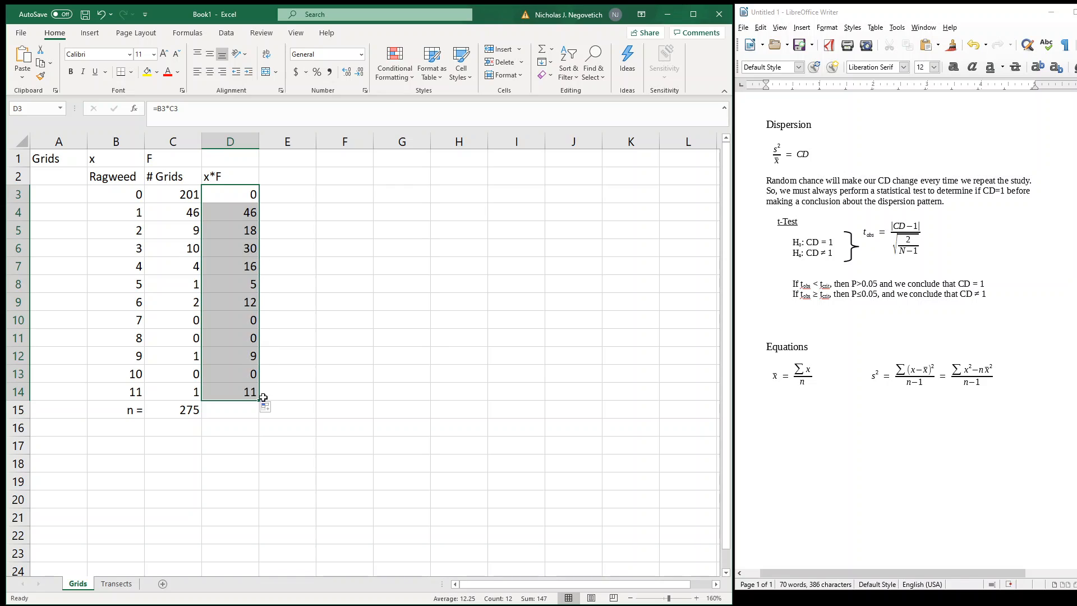
Total the x*F column in D15 with a SUM of D3:D14
{"action": "left_click", "coordinate": [242, 412]}
{"action": "type", "text": "=s"}
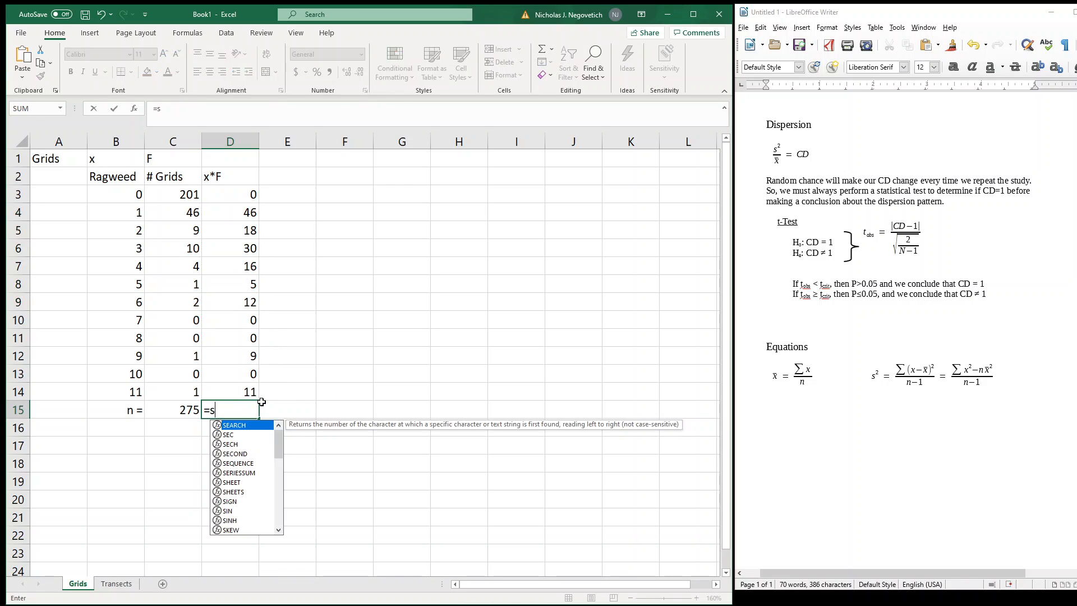
{"action": "type", "text": "um("}
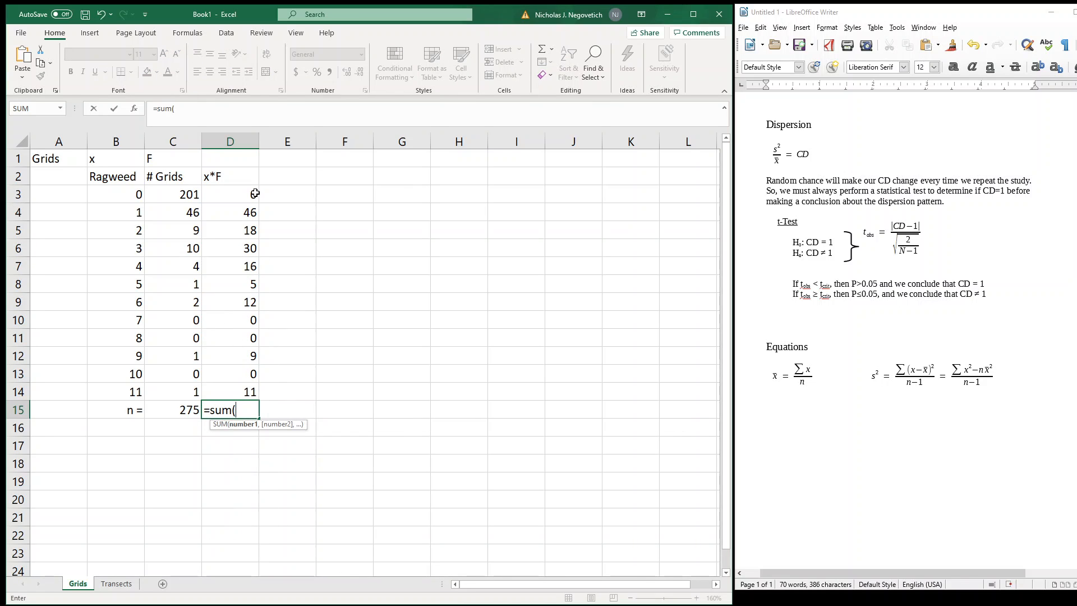
{"action": "left_click_drag", "start_coordinate": [253, 194], "coordinate": [247, 388]}
{"action": "type", "text": ")"}
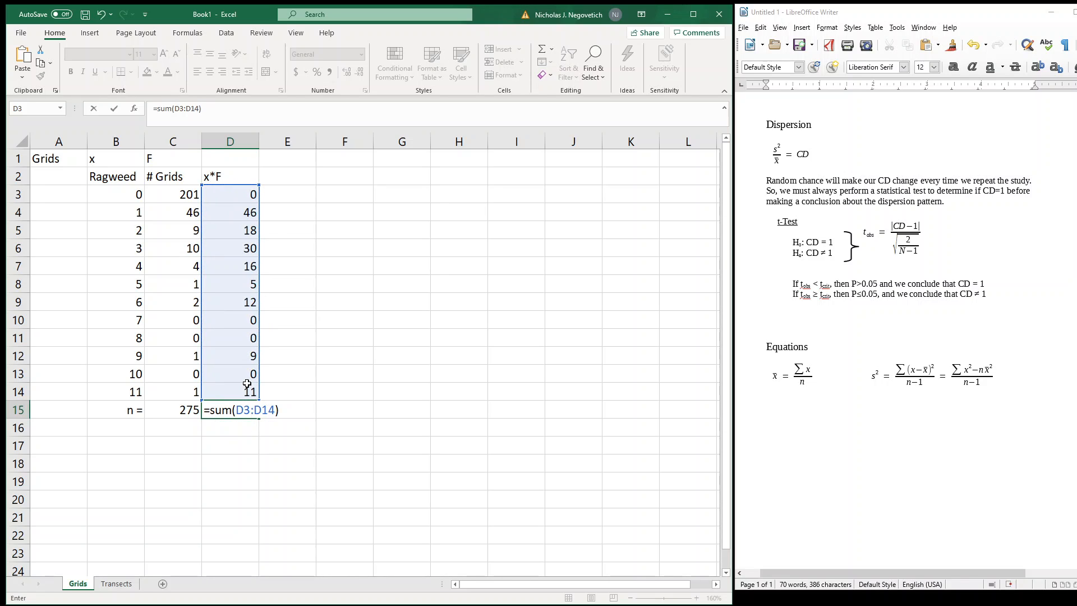
{"action": "key", "text": "Return"}
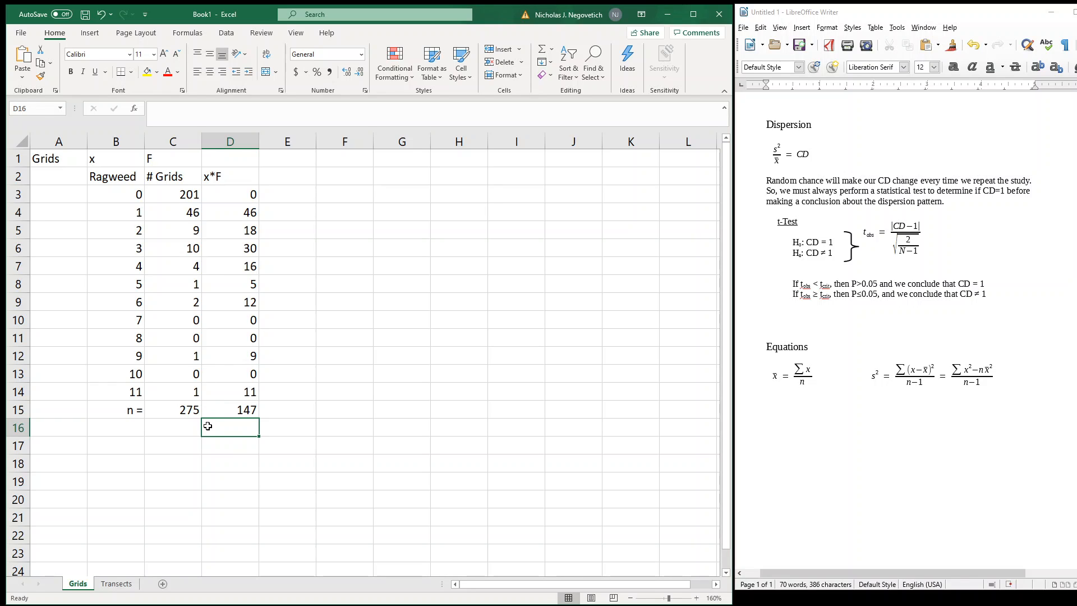
Label J3 "average =" and calculate the mean in K3 with the formula =D15/C15
{"action": "left_click", "coordinate": [556, 198]}
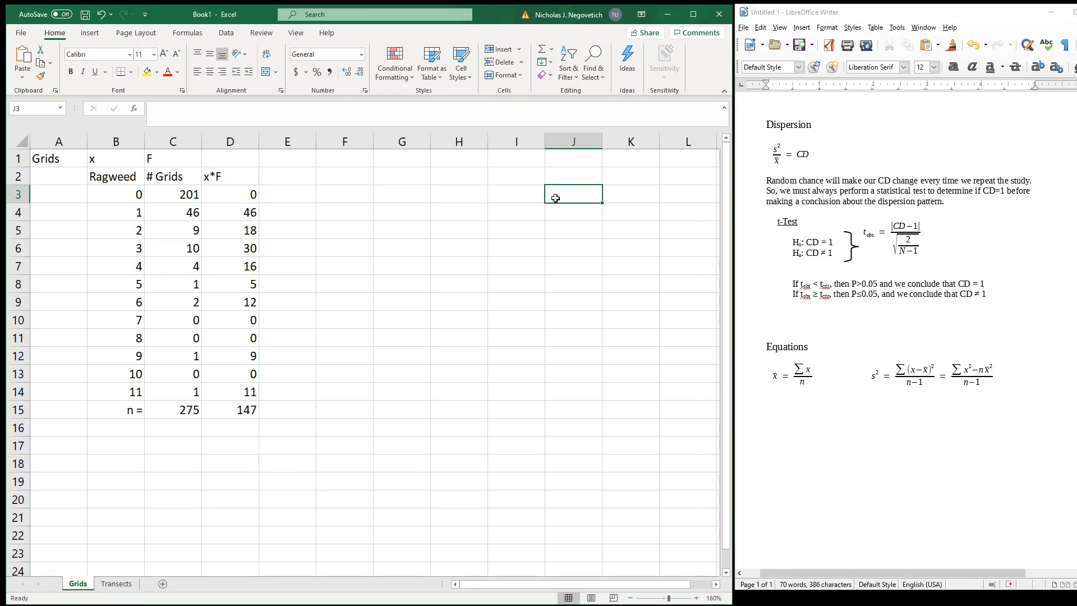
{"action": "type", "text": "average ="}
{"action": "key", "text": "Tab"}
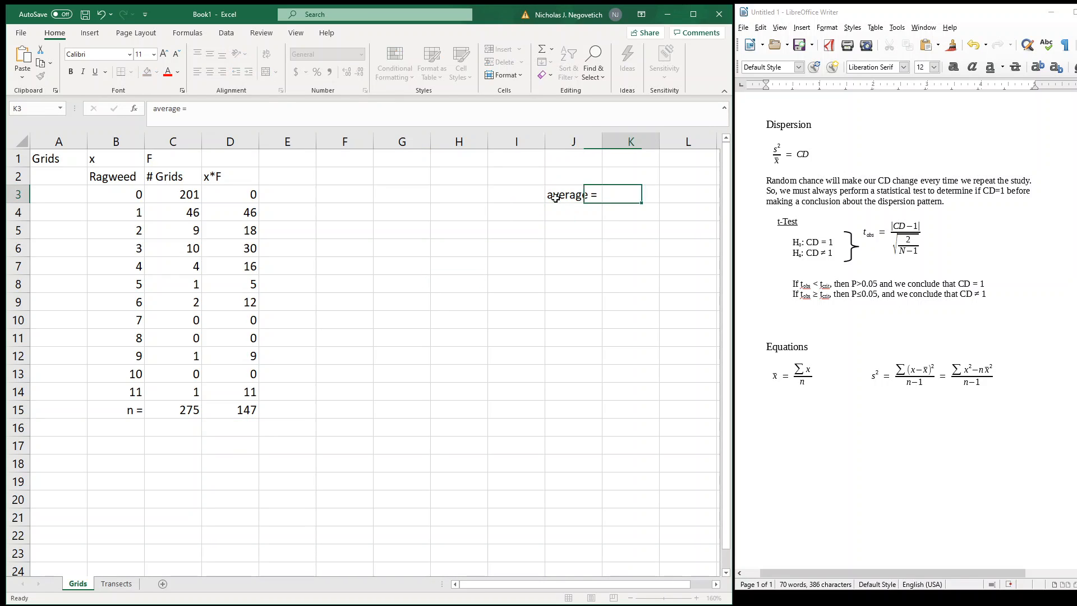
{"action": "type", "text": "="}
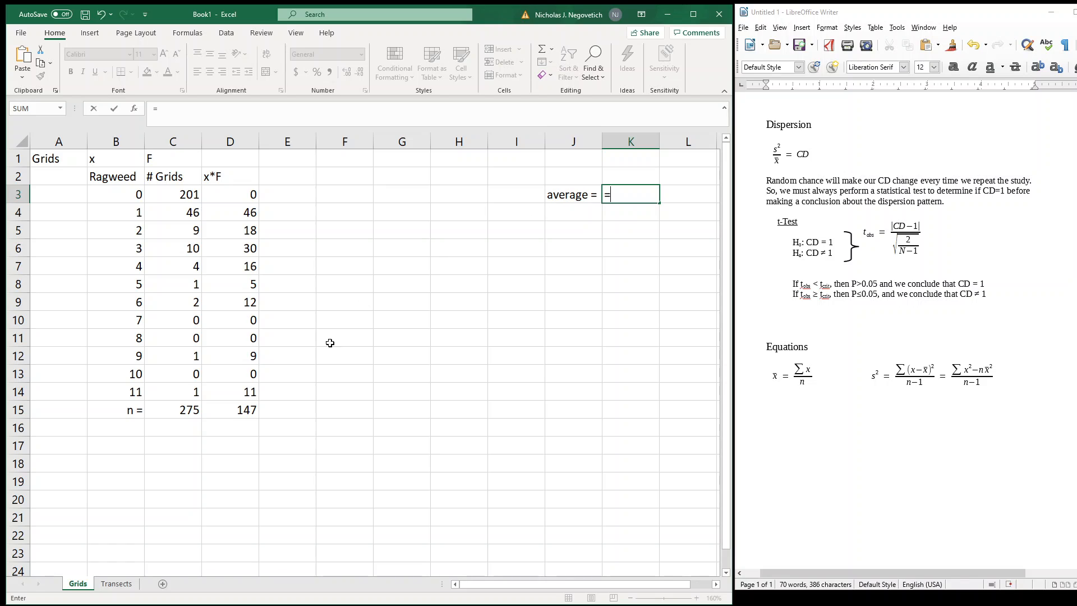
{"action": "left_click", "coordinate": [237, 410]}
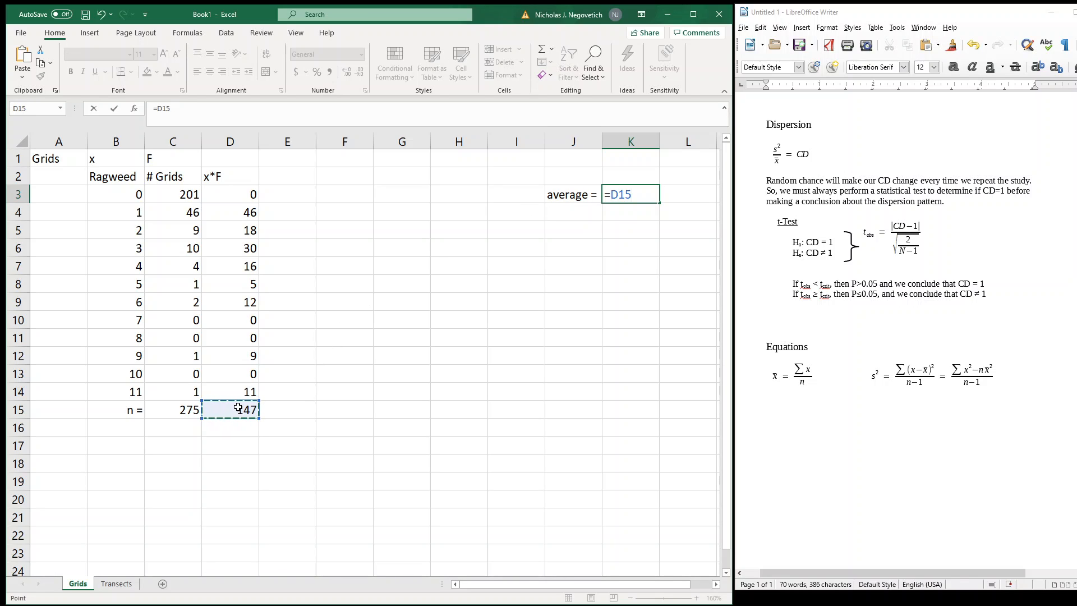
{"action": "type", "text": "/"}
{"action": "left_click", "coordinate": [193, 409]}
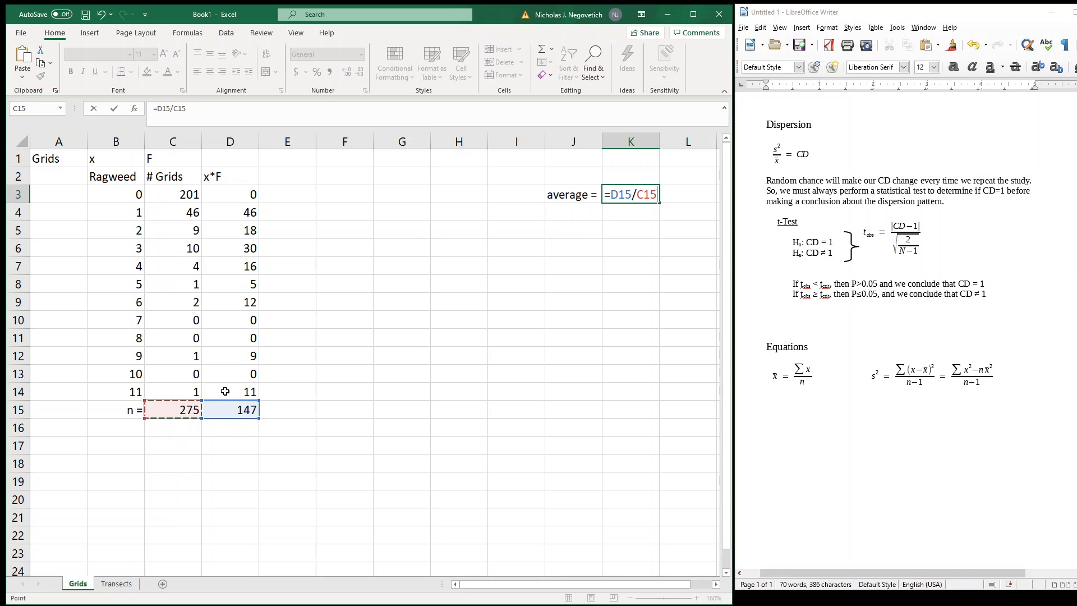
{"action": "key", "text": "Return"}
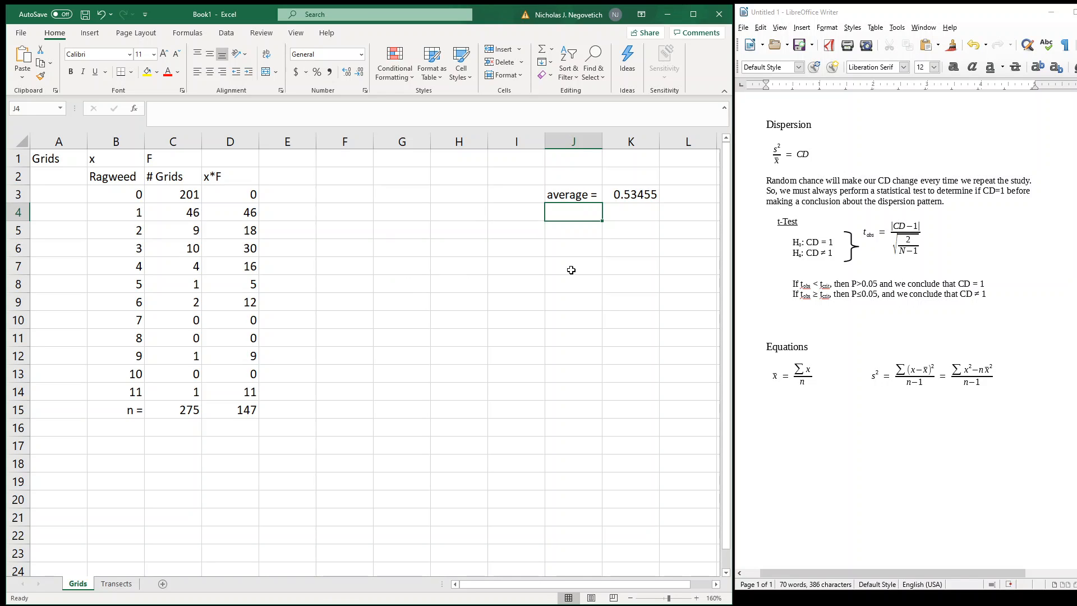
Add the label "variance =" in J4, below the average label
{"action": "type", "text": "varianc"}
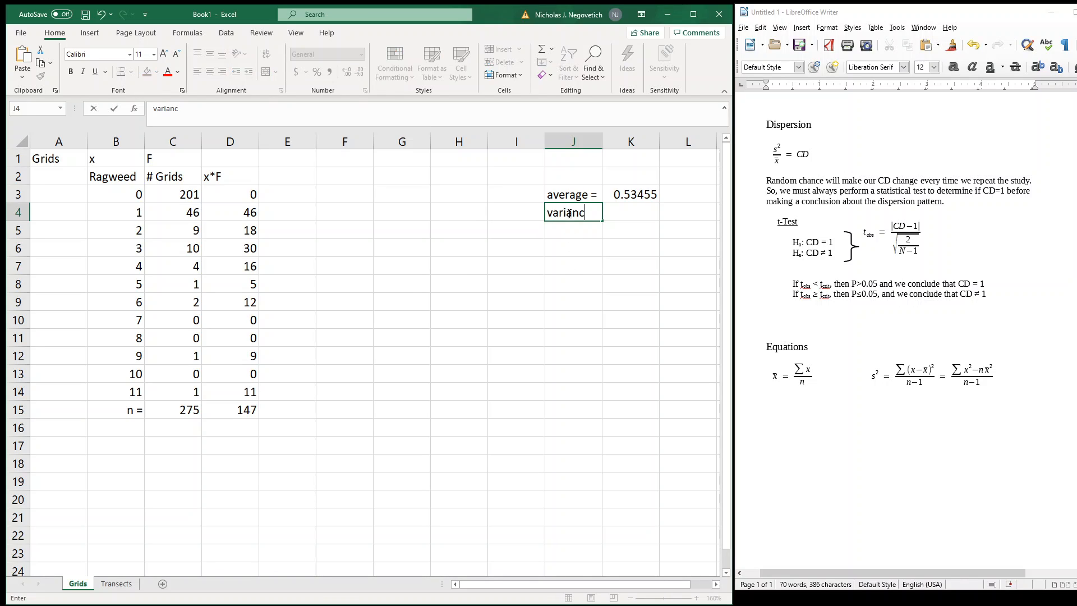
{"action": "type", "text": "e ="}
{"action": "key", "text": "Tab"}
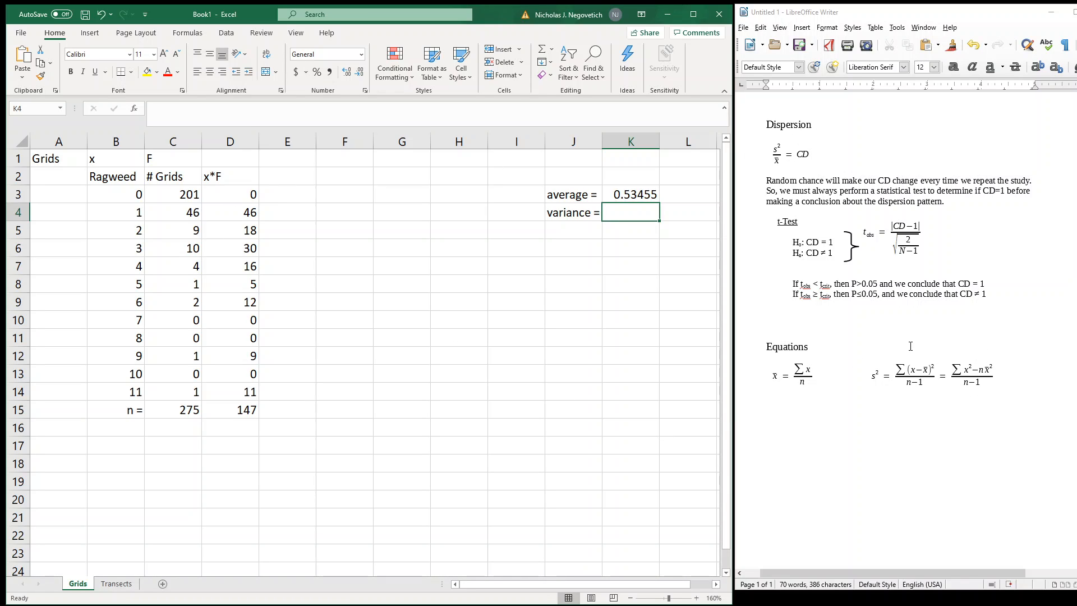
Add the column heading "(x^2)*F" in E2
{"action": "left_click", "coordinate": [296, 179]}
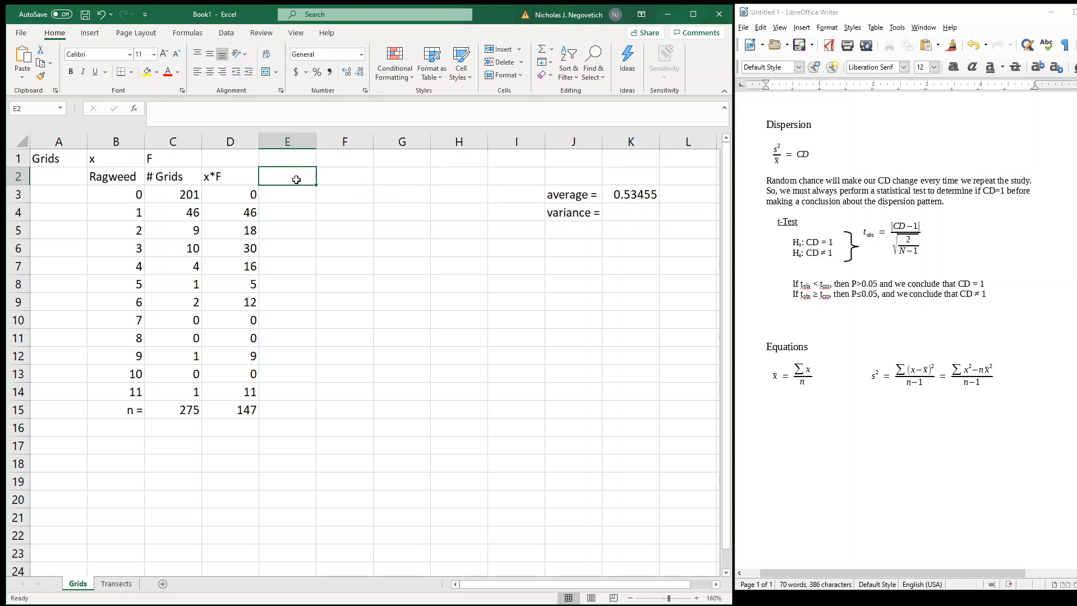
{"action": "type", "text": "x"}
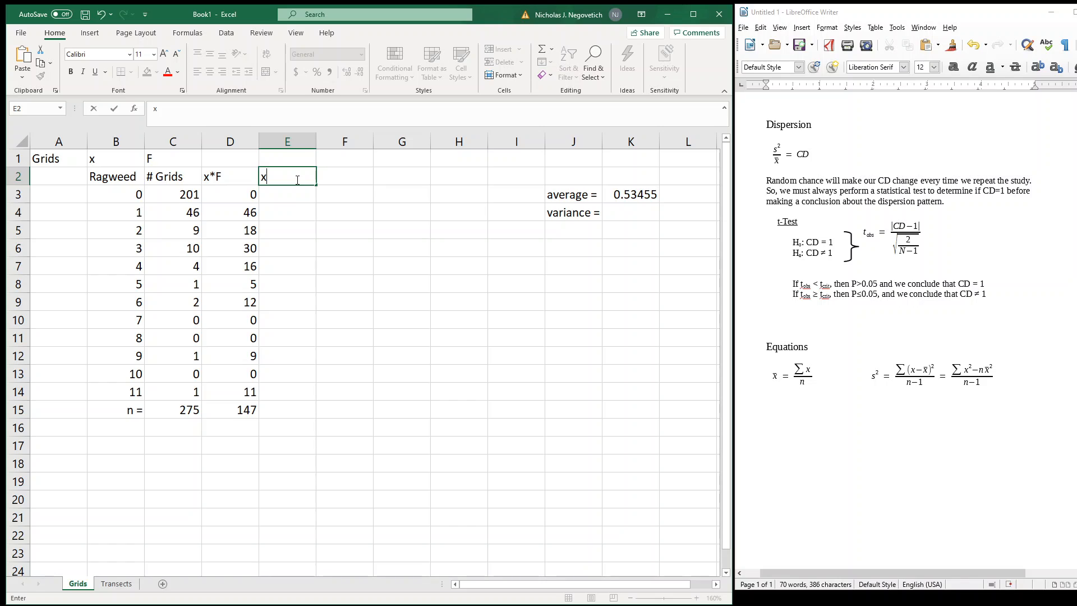
{"action": "type", "text": "(x^2)*F"}
{"action": "key", "text": "Return"}
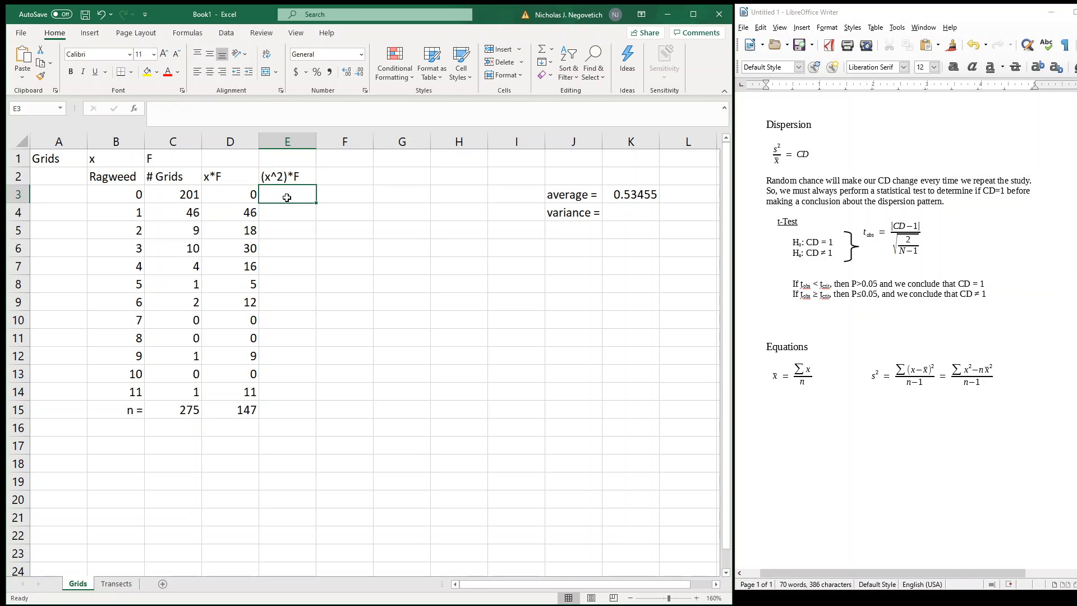
Enter the formula =(B3^2)*C3 in E3 and fill it down through E14
{"action": "type", "text": "=("}
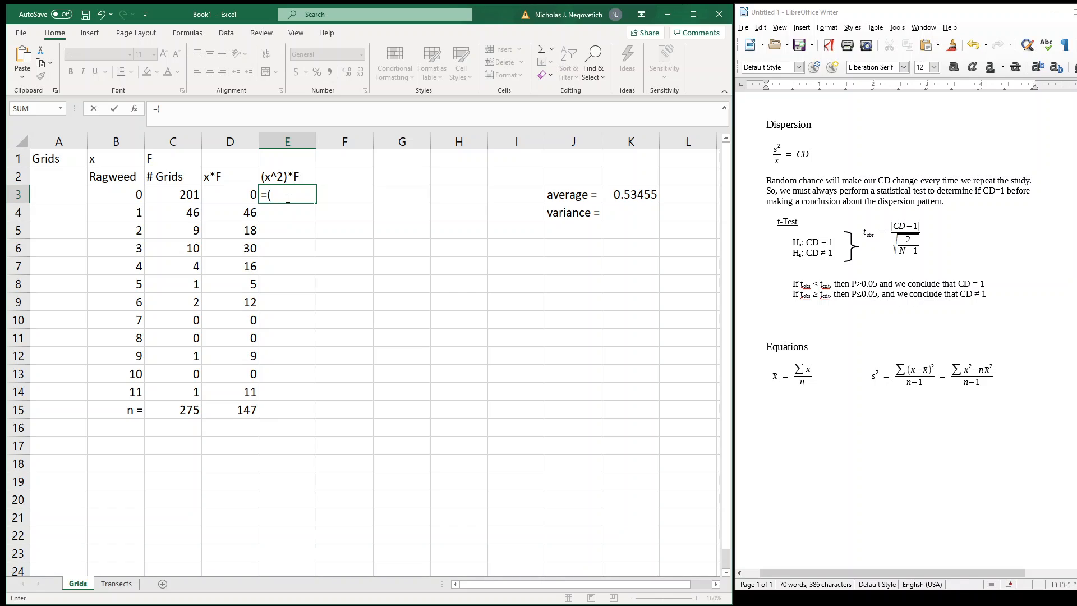
{"action": "left_click", "coordinate": [115, 195]}
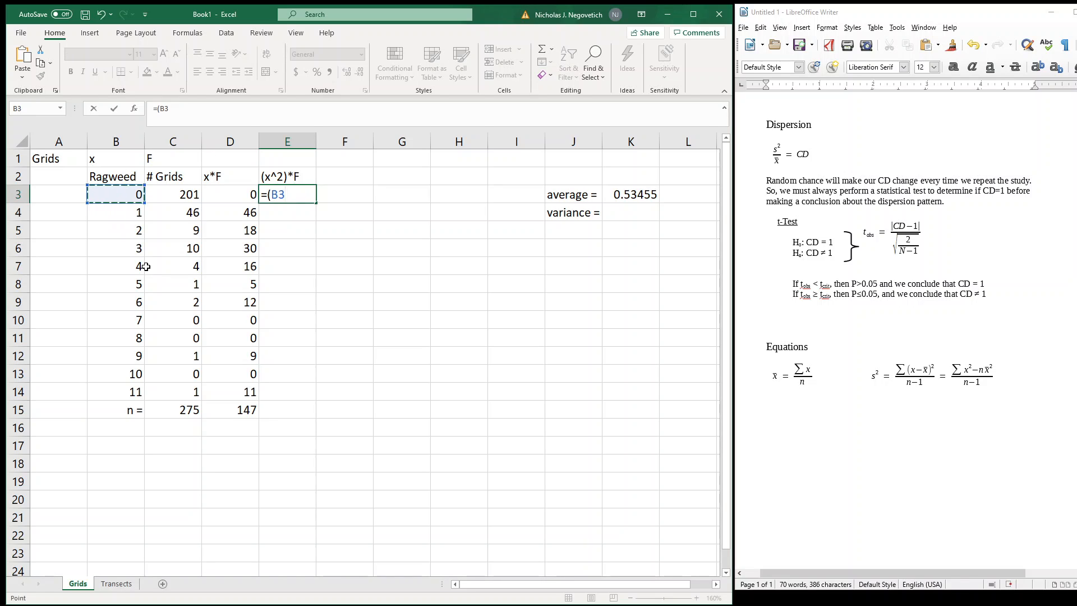
{"action": "type", "text": "^2)*"}
{"action": "left_click", "coordinate": [175, 196]}
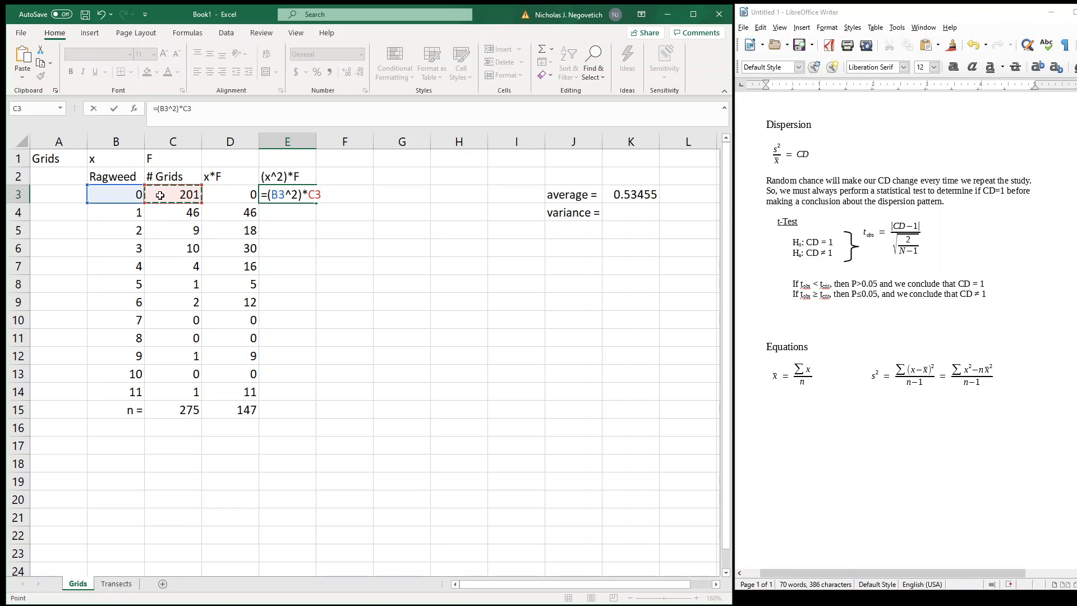
{"action": "key", "text": "Return"}
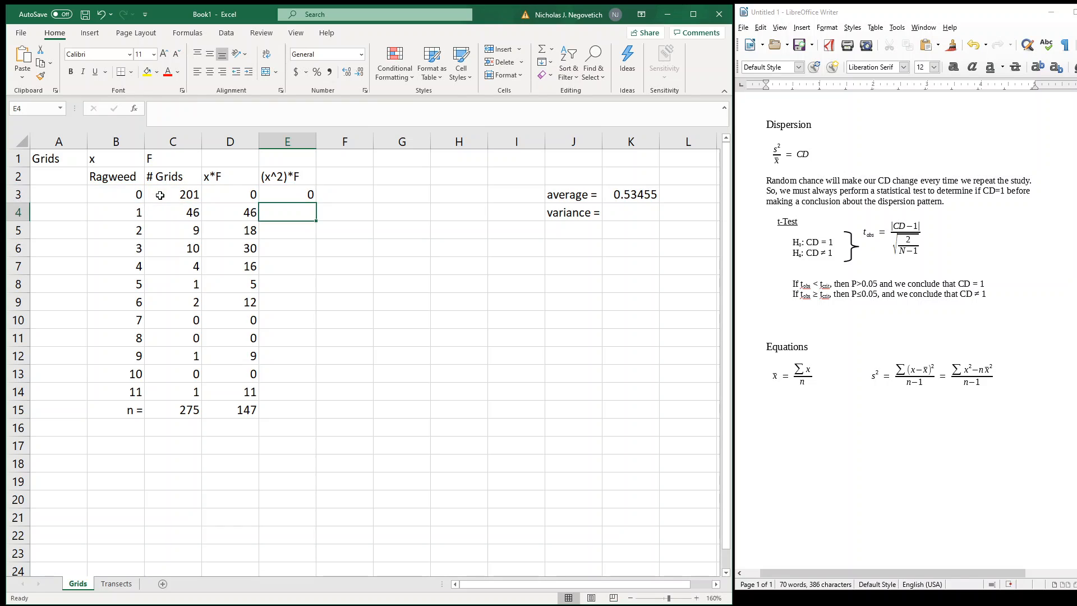
{"action": "left_click", "coordinate": [289, 198]}
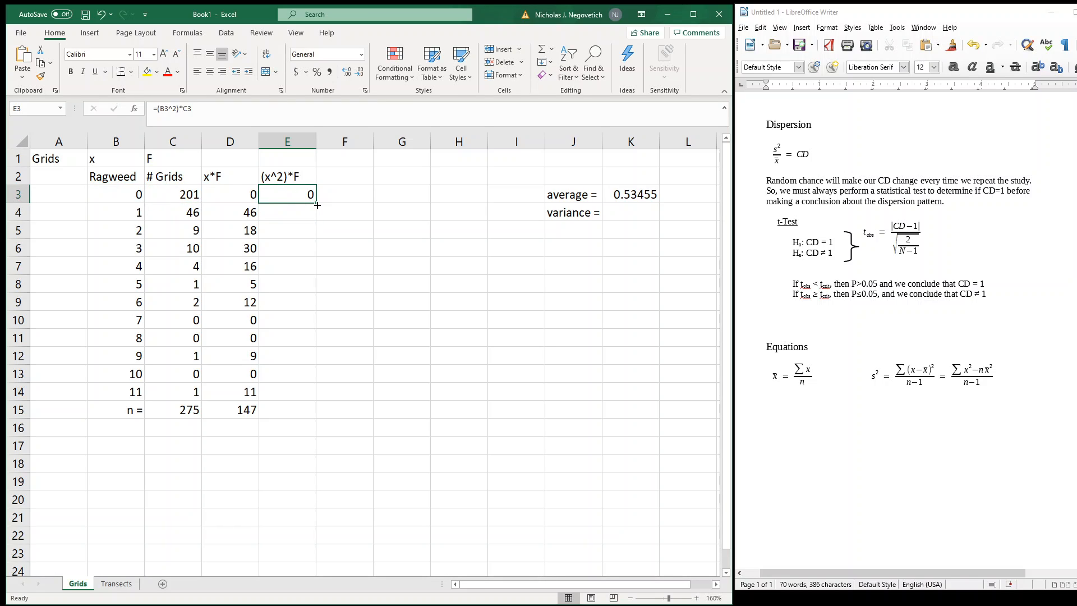
{"action": "left_click_drag", "start_coordinate": [316, 204], "coordinate": [314, 399]}
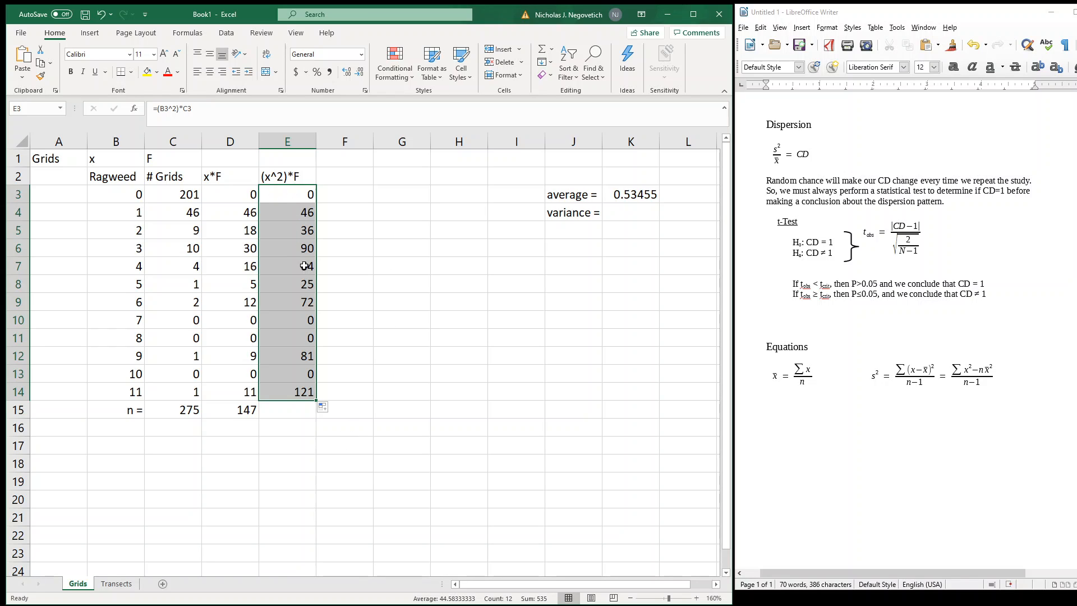
Total the (x^2)*F column in E15 with a SUM of E3:E14
{"action": "left_click", "coordinate": [297, 412]}
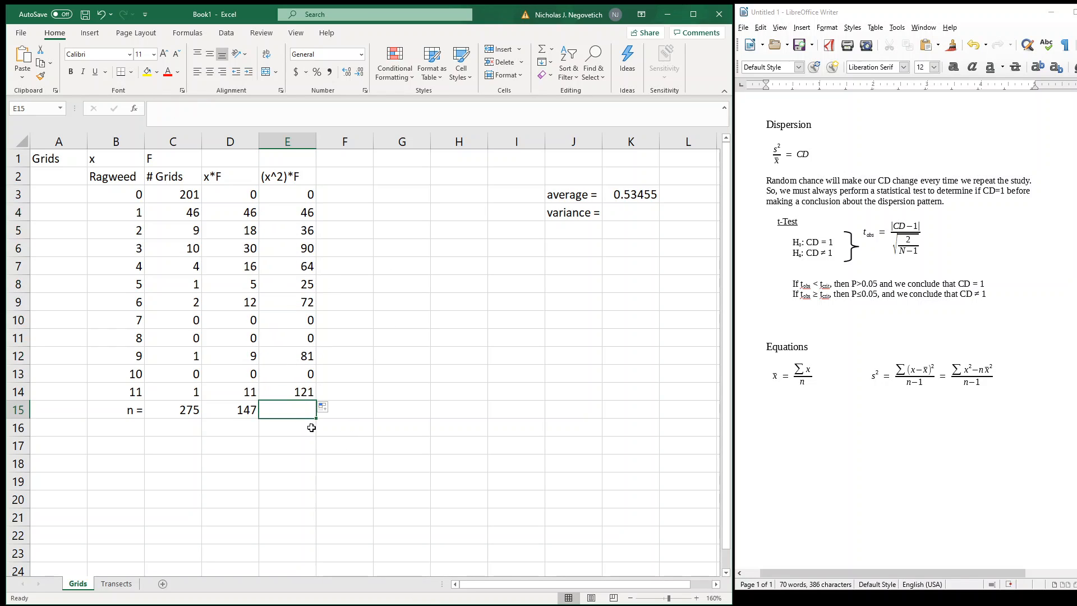
{"action": "type", "text": "=sum("}
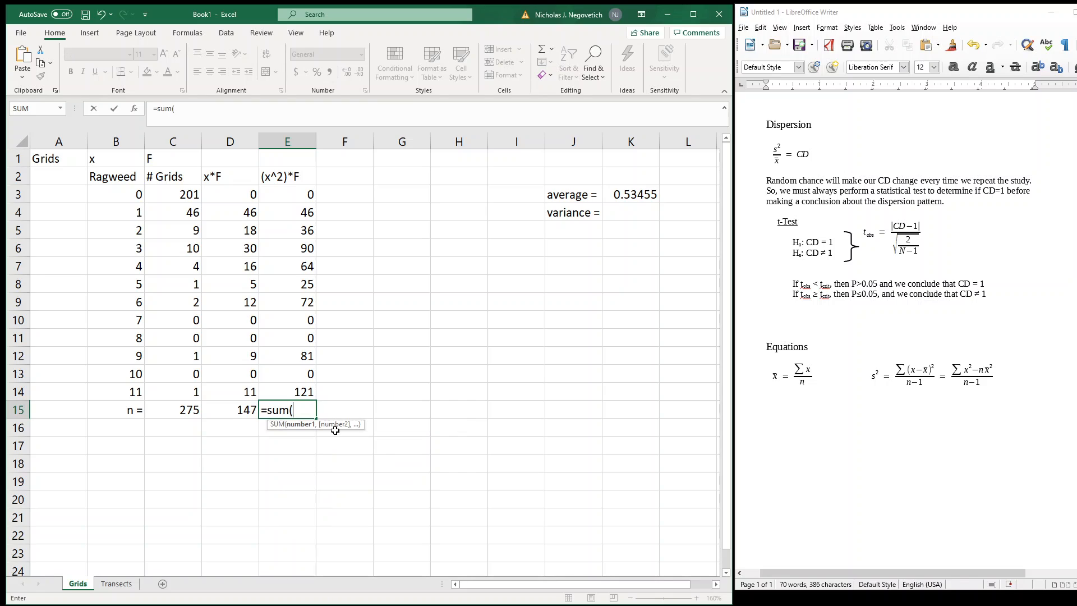
{"action": "left_click_drag", "start_coordinate": [300, 194], "coordinate": [302, 385]}
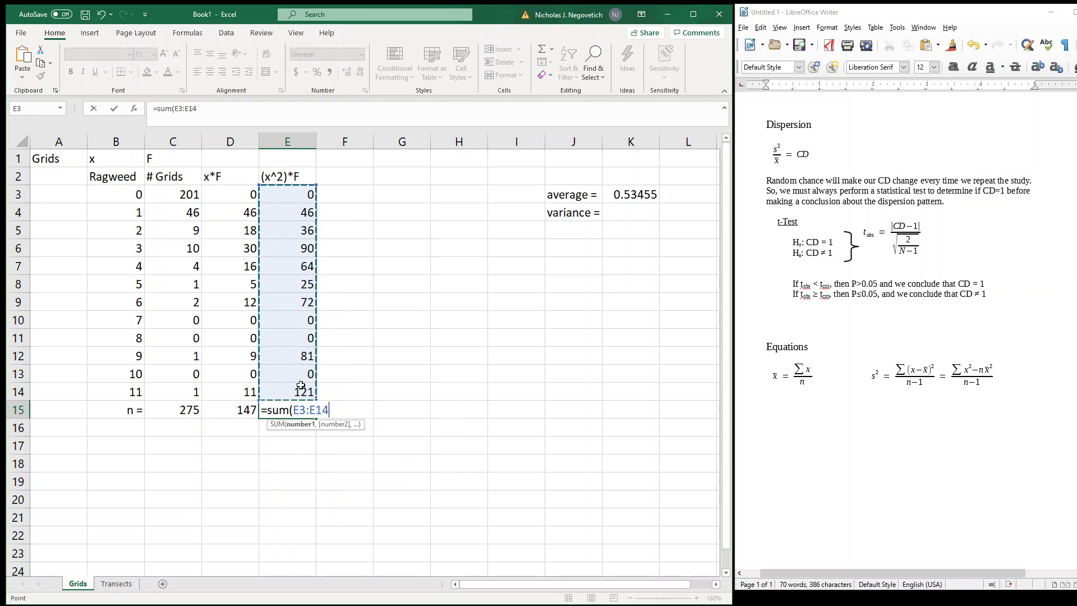
{"action": "type", "text": ")"}
{"action": "key", "text": "Return"}
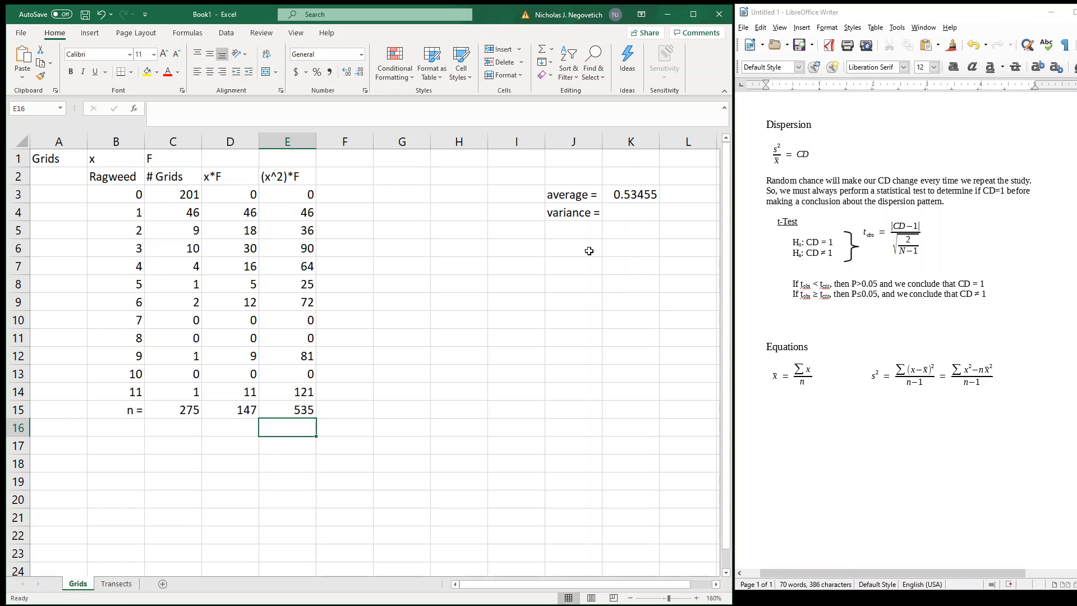
Calculate the variance in K4 with the formula =(E15-C15*K3^2)/(C15-1)
{"action": "left_click", "coordinate": [617, 219]}
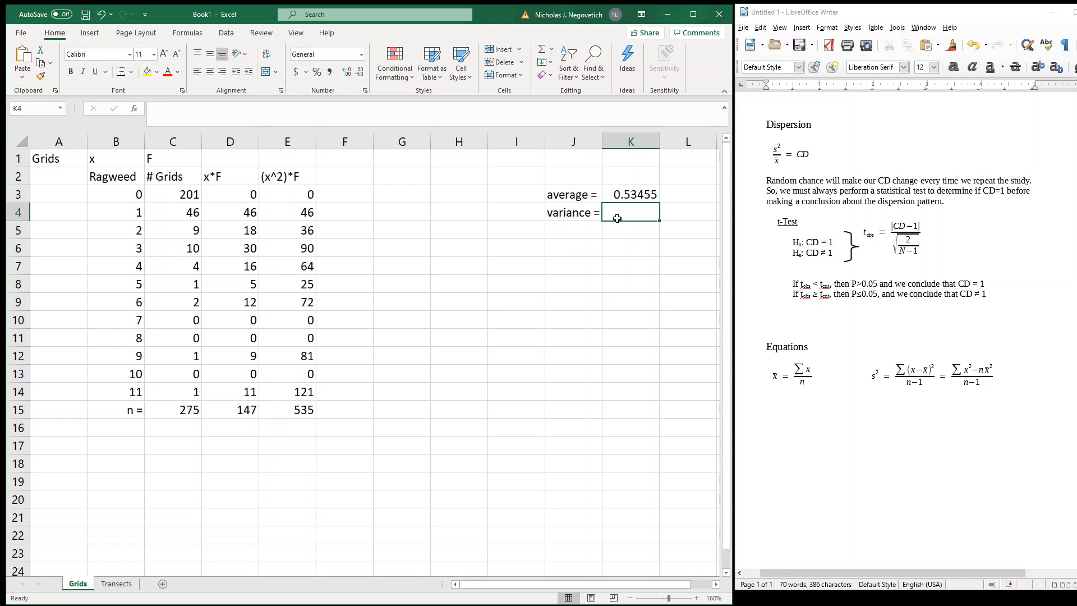
{"action": "type", "text": "="}
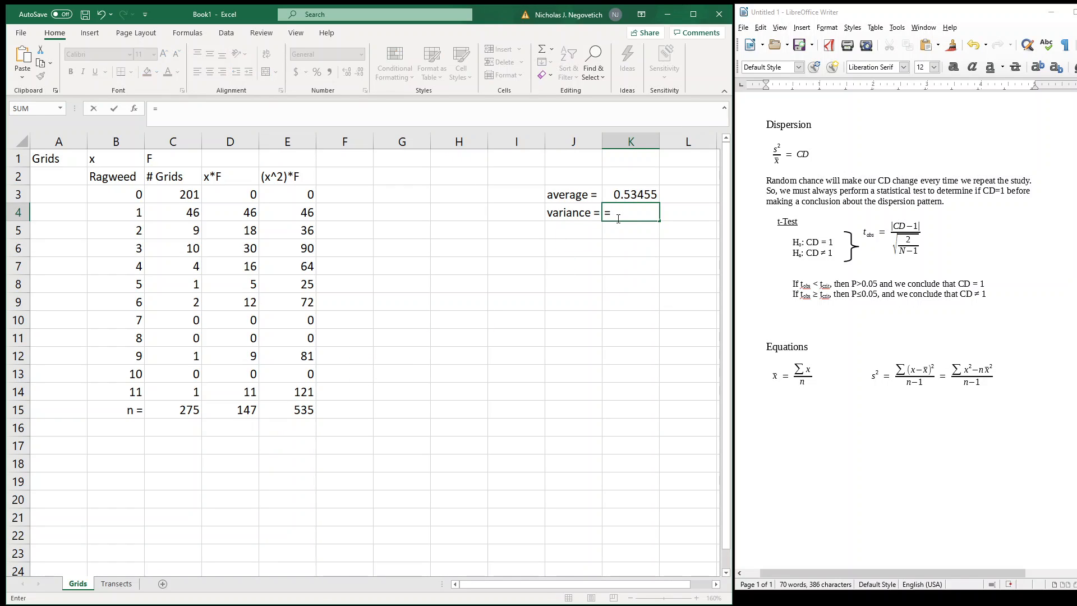
{"action": "type", "text": "("}
{"action": "left_click", "coordinate": [301, 411]}
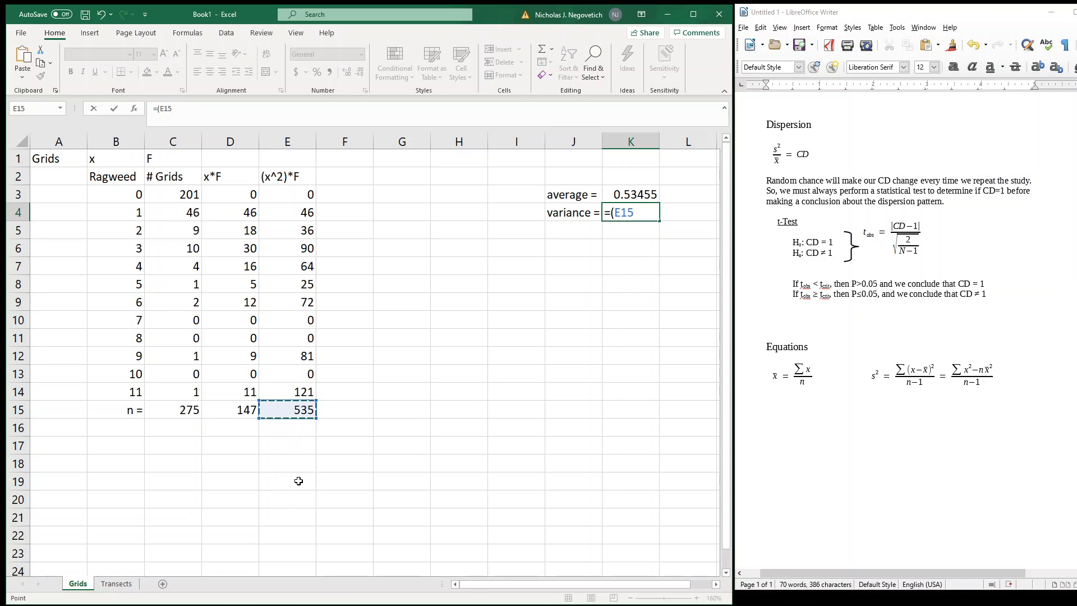
{"action": "type", "text": "-"}
{"action": "left_click", "coordinate": [174, 409]}
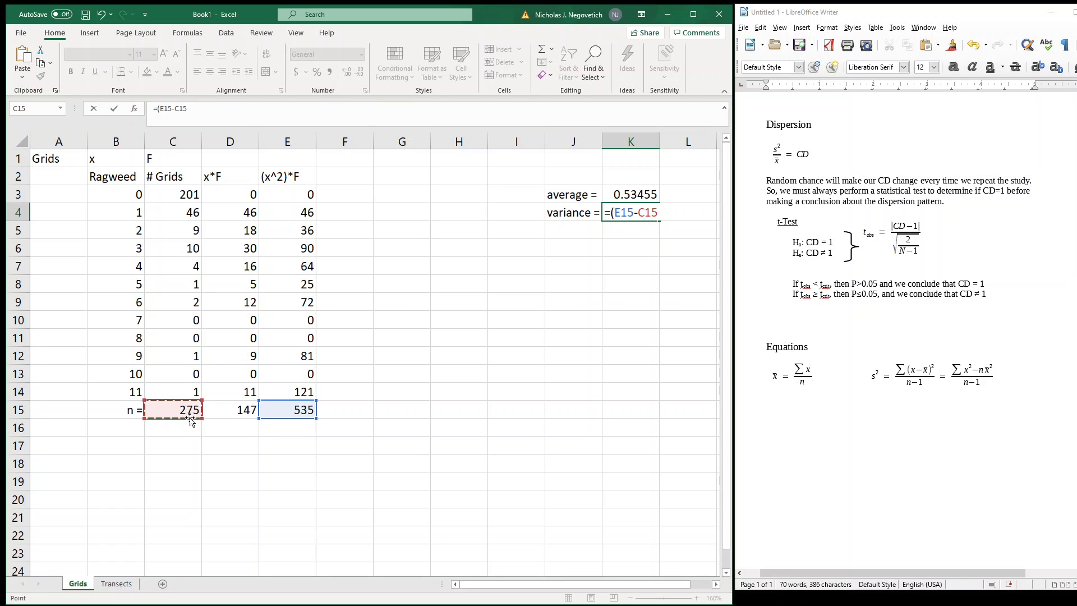
{"action": "type", "text": "*"}
{"action": "left_click", "coordinate": [627, 194]}
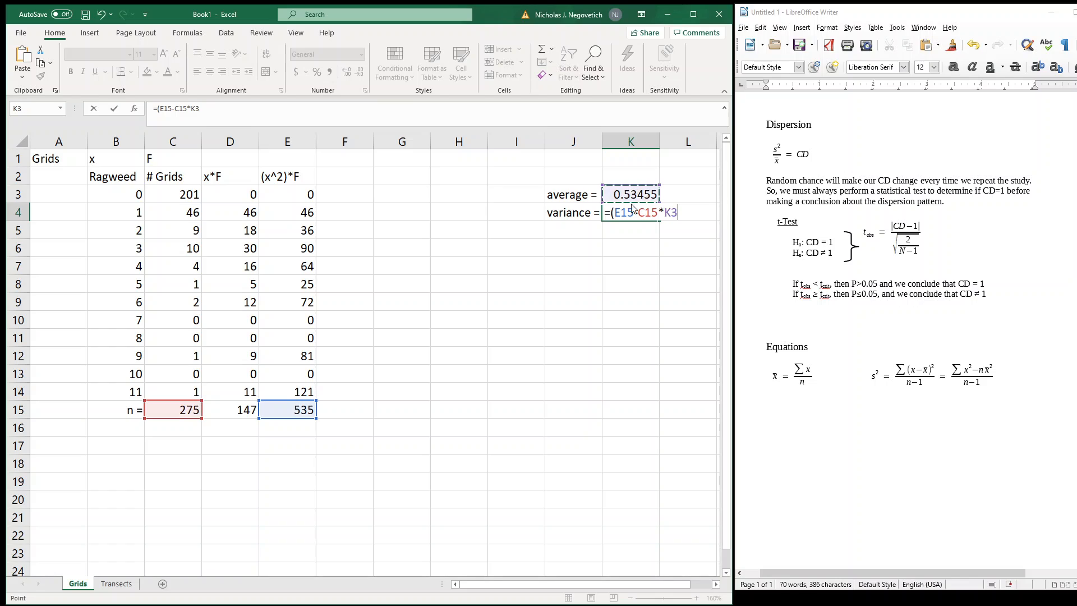
{"action": "type", "text": "^2)/("}
{"action": "left_click", "coordinate": [186, 413]}
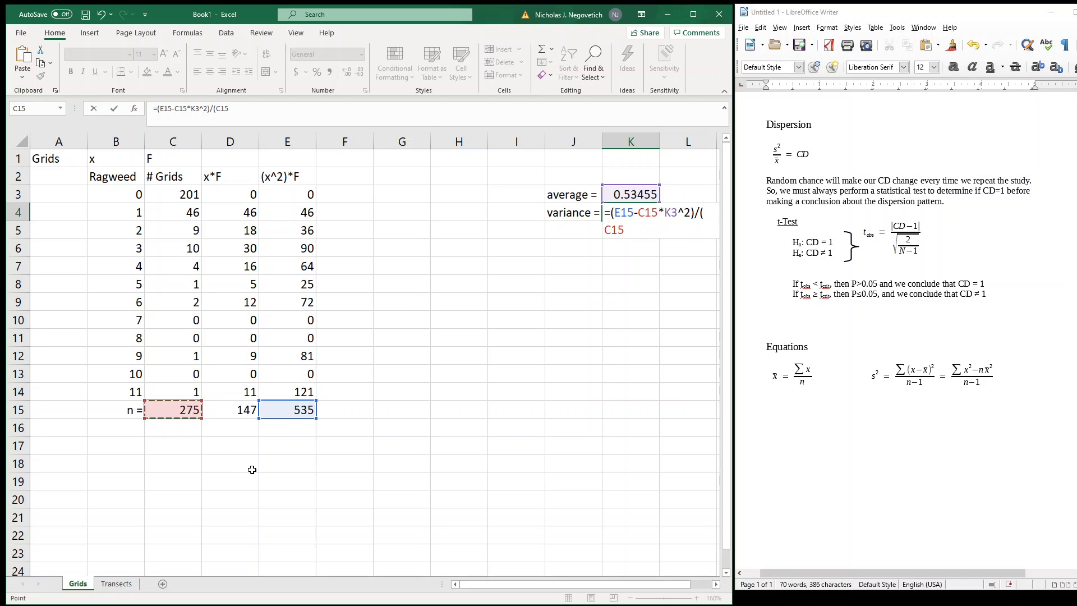
{"action": "type", "text": "-1)"}
{"action": "key", "text": "Return"}
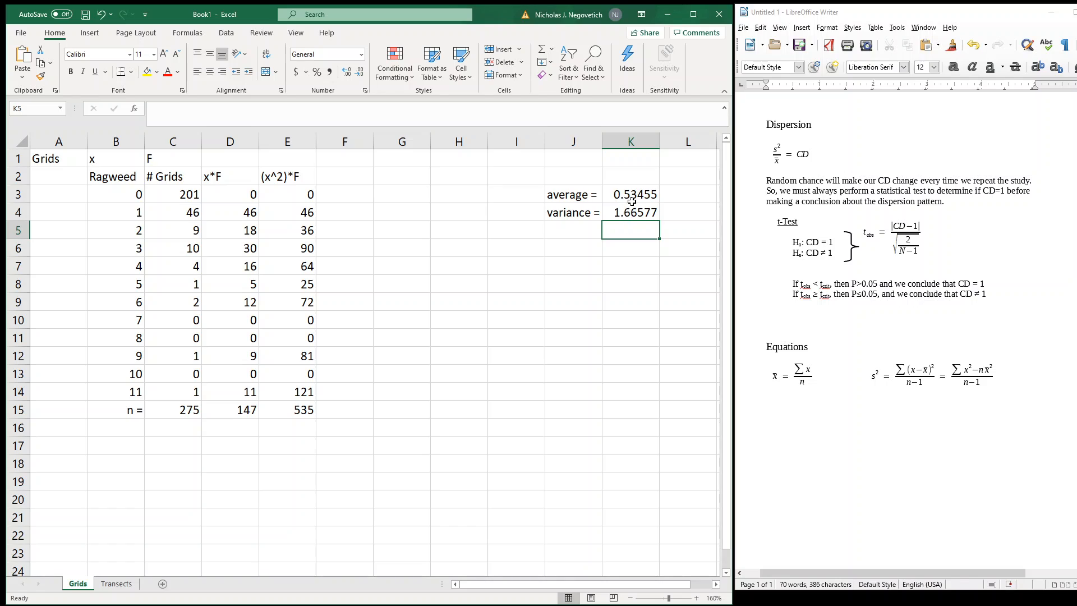
Label J5 "CD =" and calculate the coefficient of dispersion in K5 with the formula =K4/K3
{"action": "left_click", "coordinate": [581, 230]}
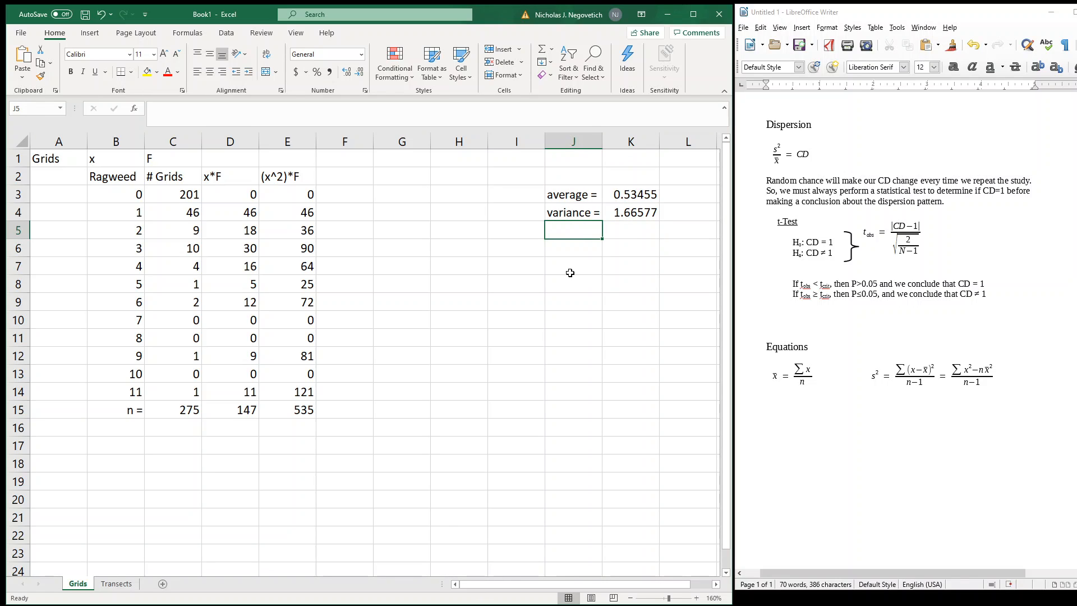
{"action": "type", "text": "CD "}
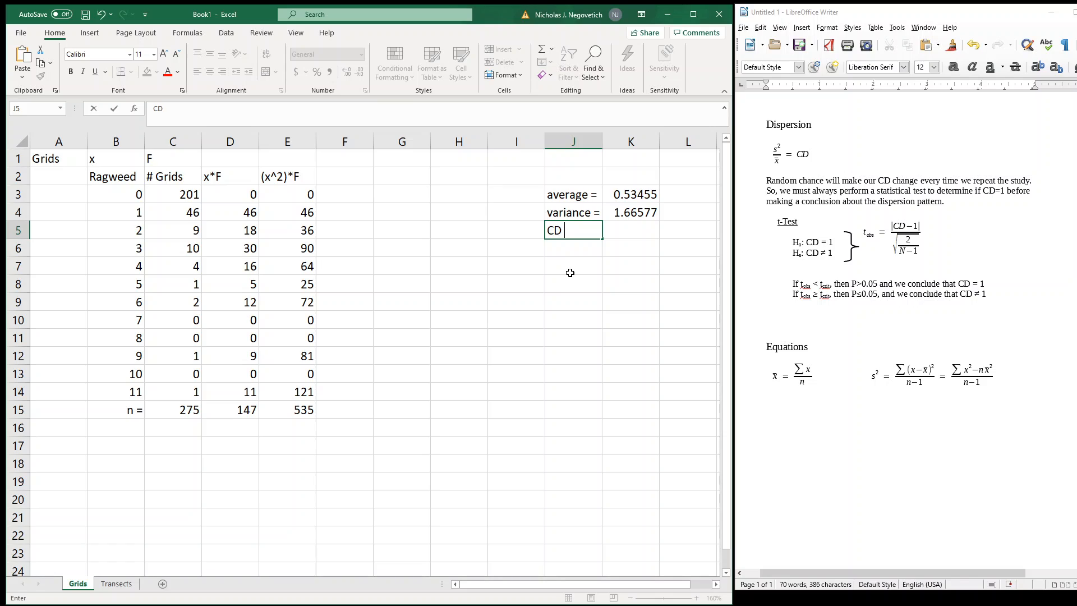
{"action": "type", "text": "="}
{"action": "key", "text": "Tab"}
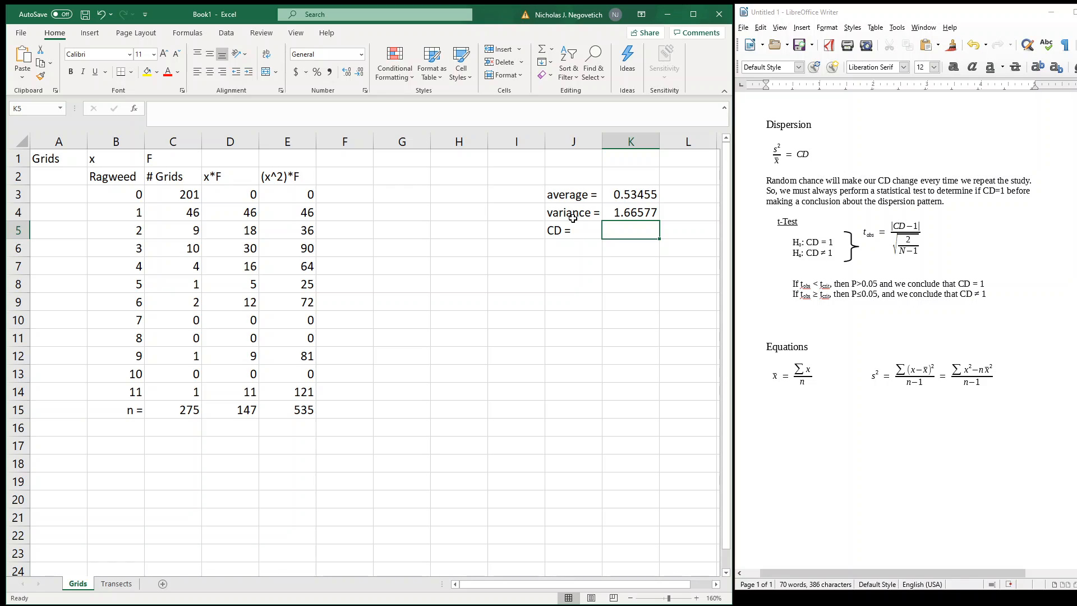
{"action": "type", "text": "="}
{"action": "left_click", "coordinate": [625, 212]}
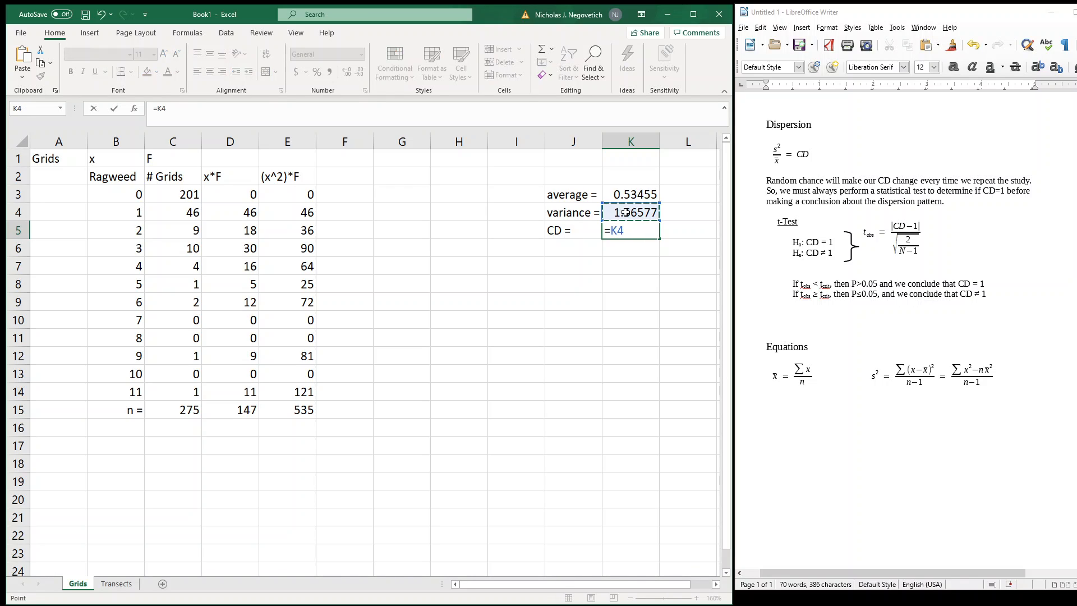
{"action": "type", "text": "/"}
{"action": "left_click", "coordinate": [631, 194]}
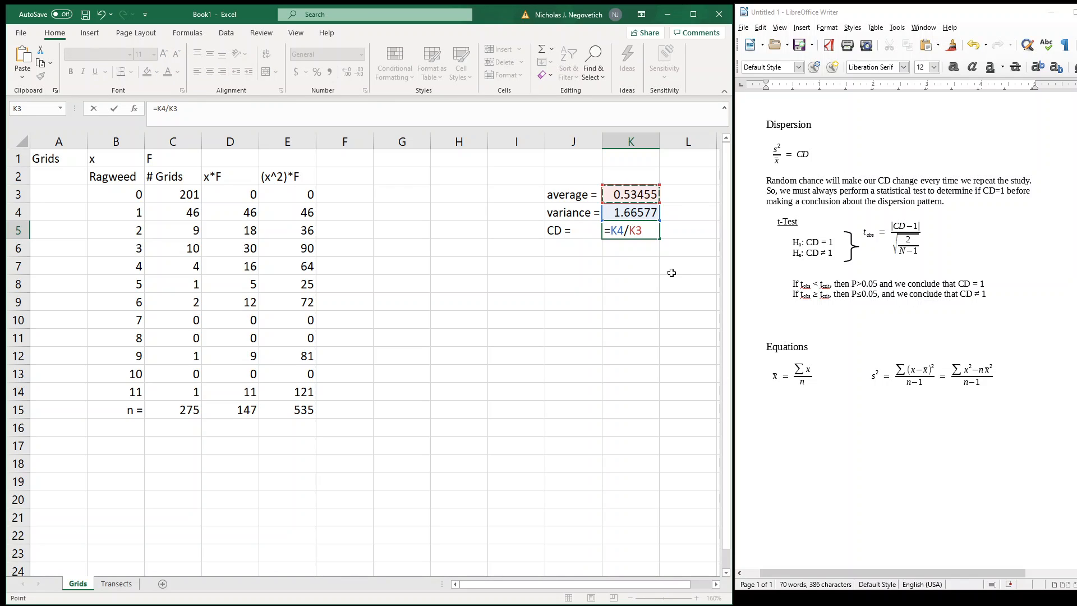
{"action": "key", "text": "Return"}
Right-align the average, variance and CD labels in J3:J5
{"action": "left_click", "coordinate": [581, 231]}
{"action": "left_click_drag", "start_coordinate": [579, 200], "coordinate": [585, 230]}
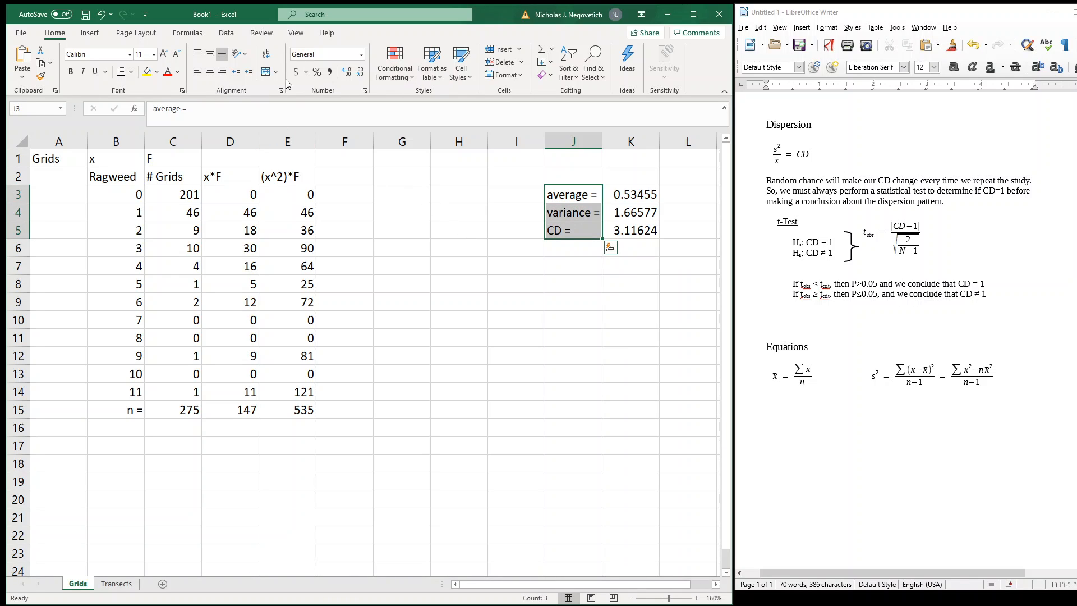
{"action": "left_click", "coordinate": [222, 72]}
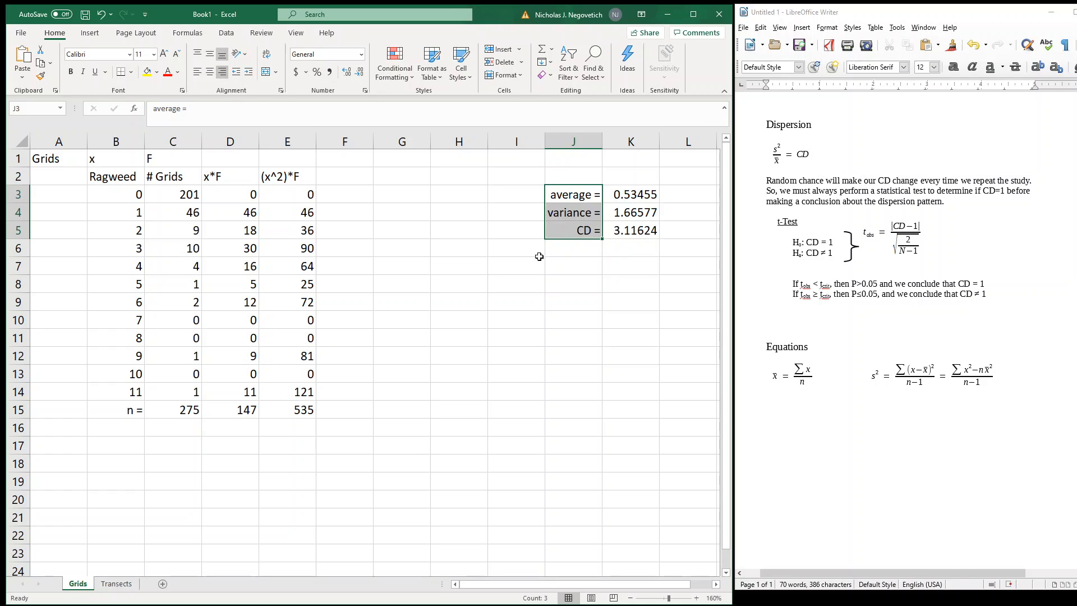
Label cell J7 "tobs =" for the observed t value below the CD result
{"action": "left_click", "coordinate": [634, 234]}
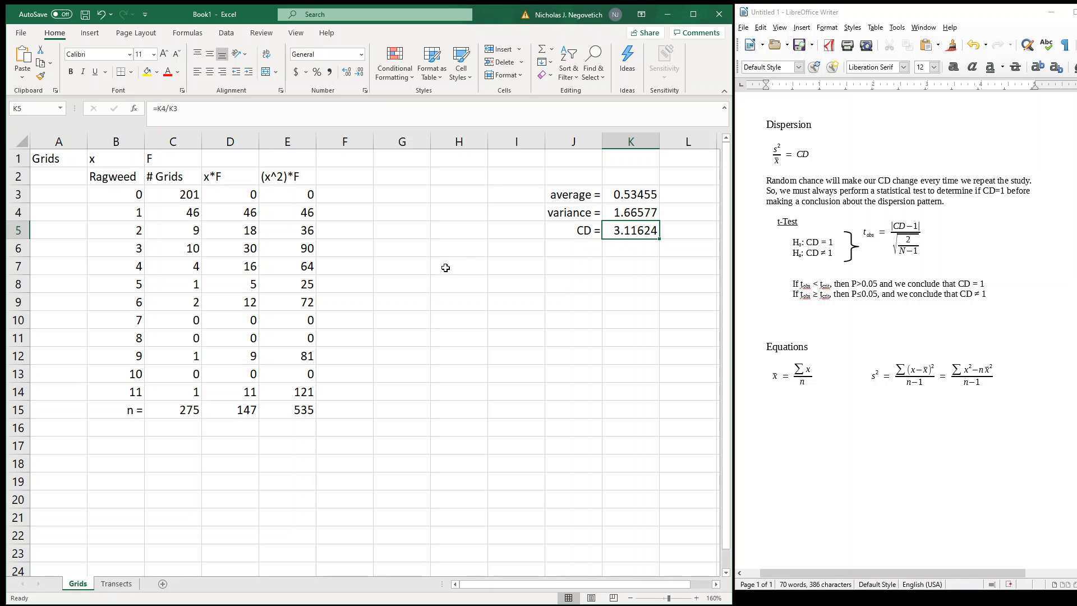
{"action": "left_click", "coordinate": [546, 269]}
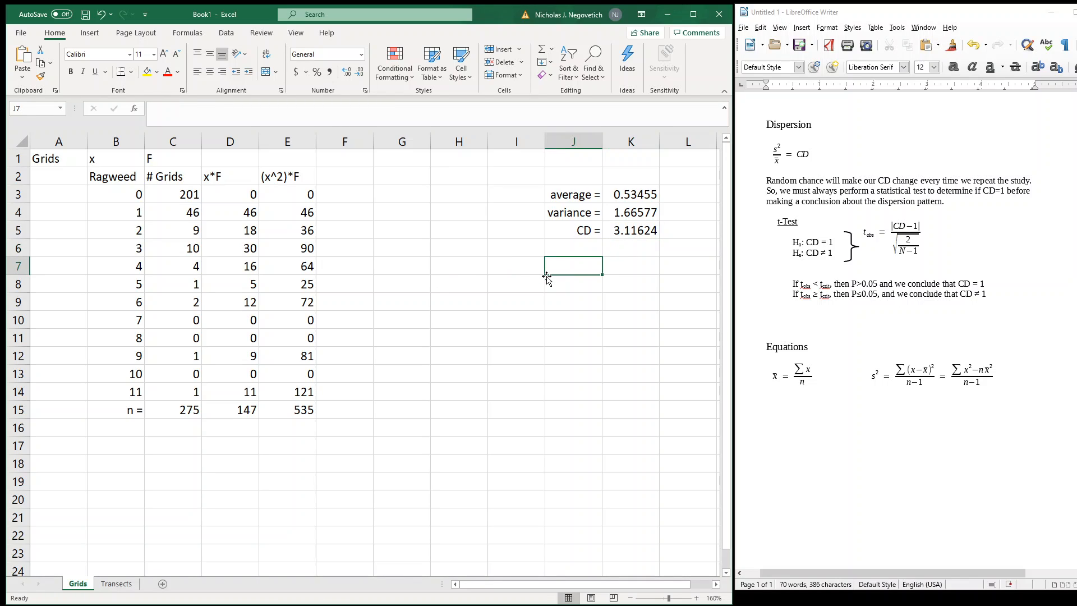
{"action": "type", "text": "tox"}
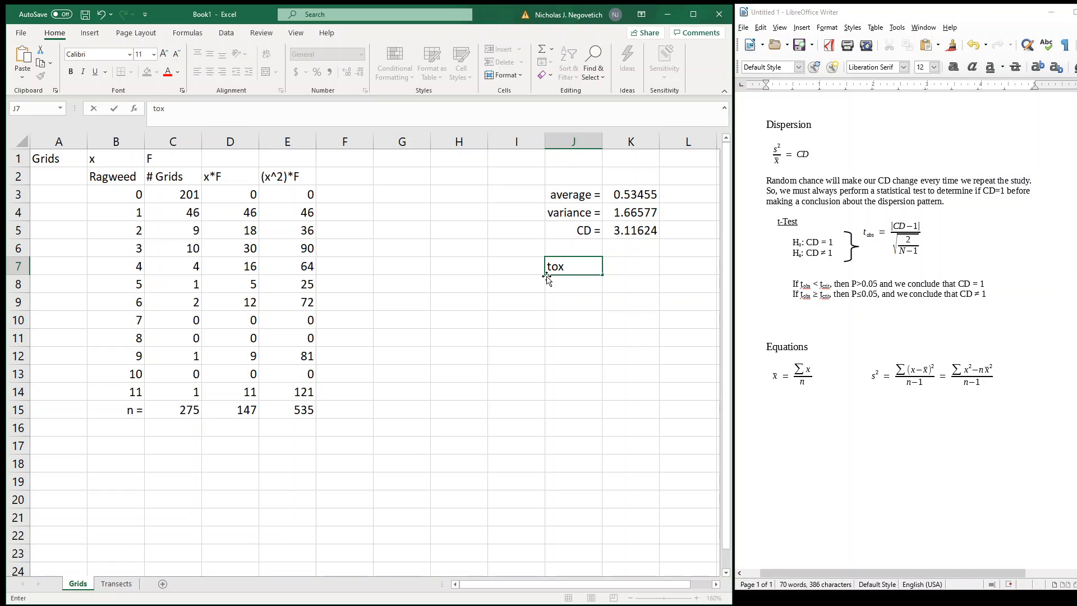
{"action": "key", "text": "BackSpace"}
{"action": "type", "text": "bx"}
{"action": "key", "text": "BackSpace"}
{"action": "type", "text": "s ="}
{"action": "key", "text": "Tab"}
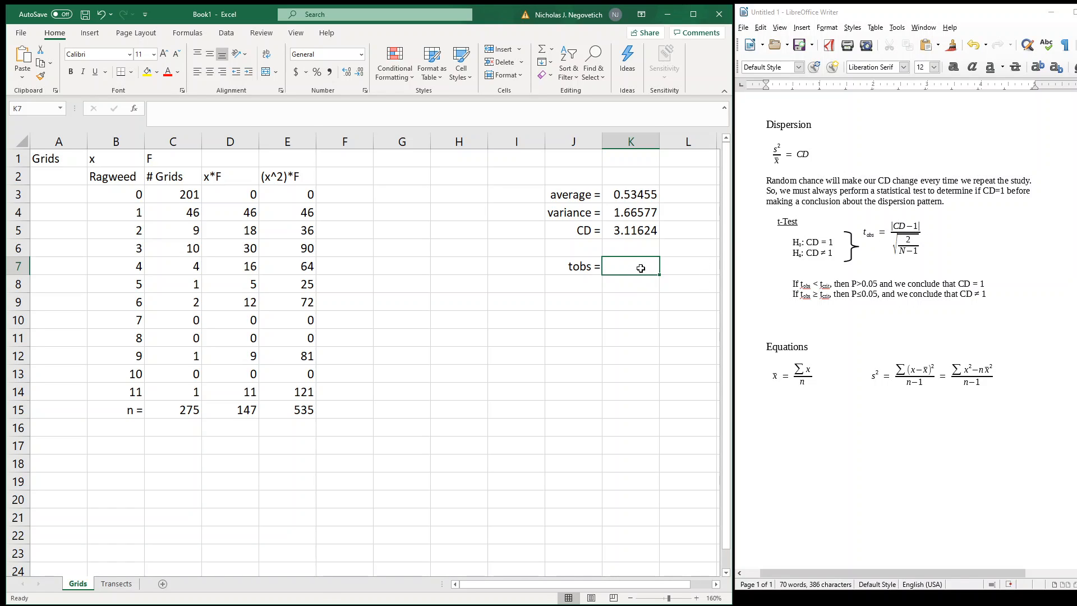
Calculate the observed t value in K7 with the formula =(ABS(K5-1))/SQRT(2/(C15-1))
{"action": "type", "text": "=("}
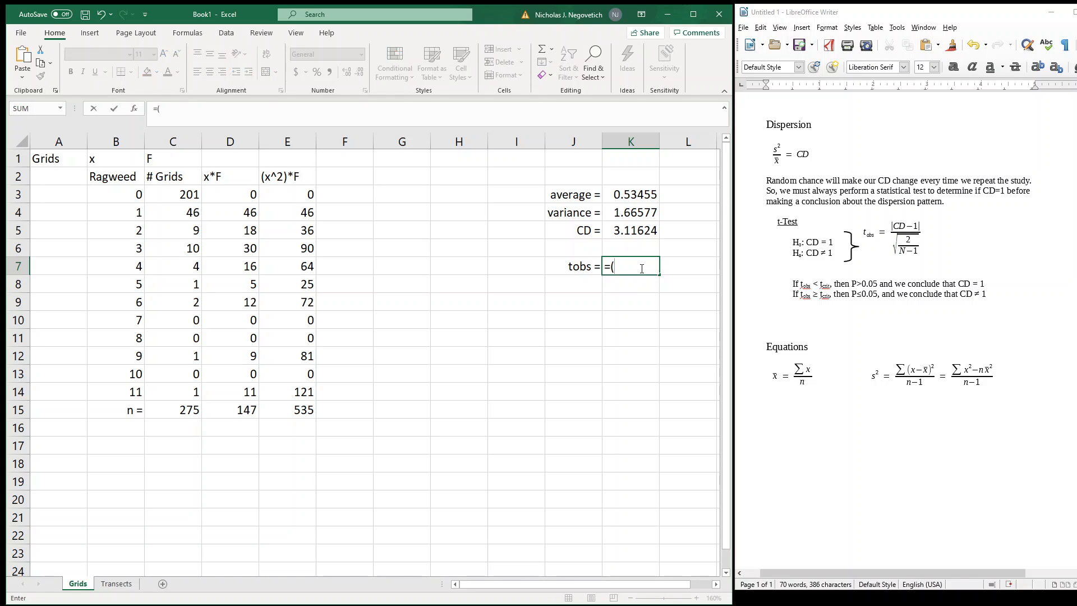
{"action": "type", "text": "abs"}
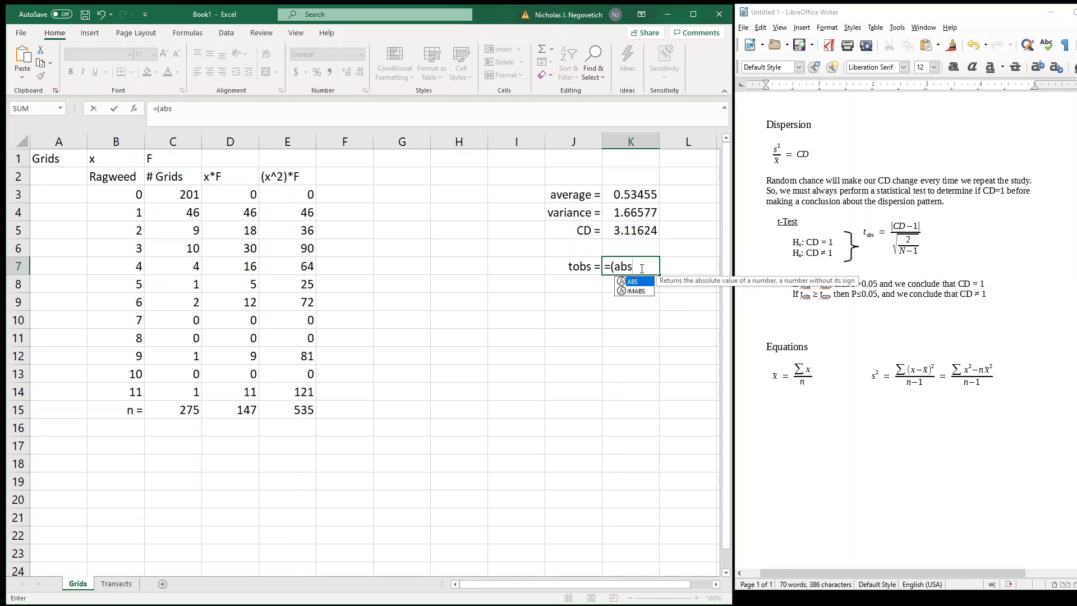
{"action": "type", "text": "("}
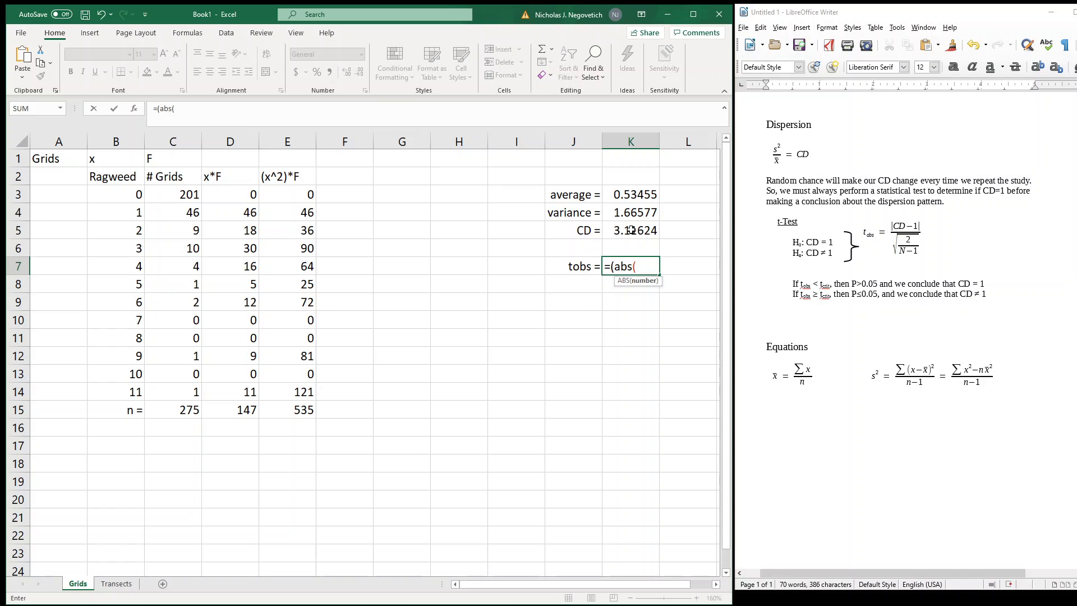
{"action": "left_click", "coordinate": [631, 230]}
{"action": "type", "text": "-1"}
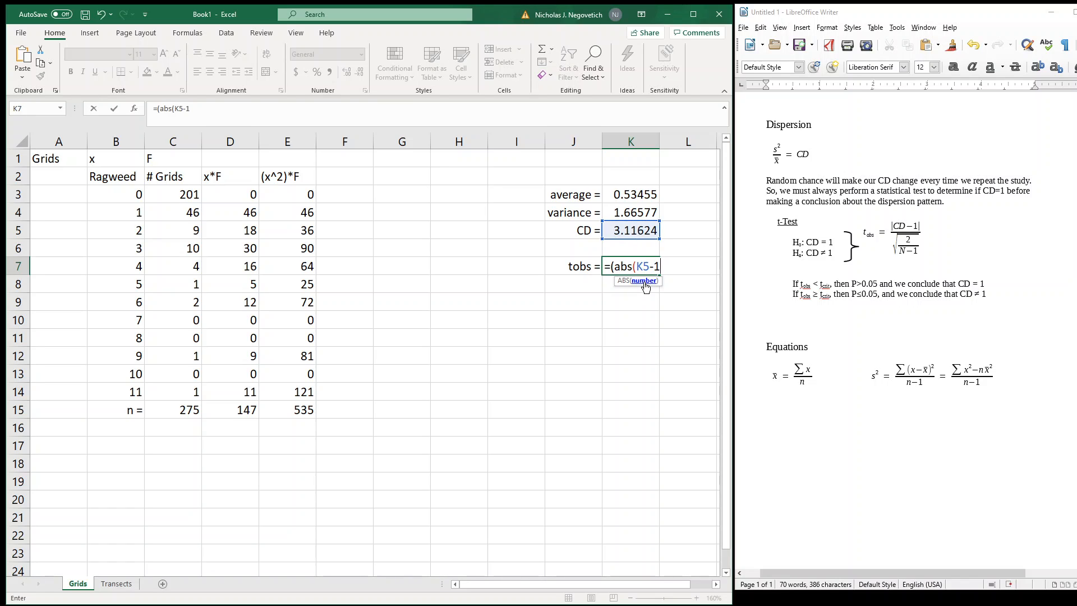
{"action": "type", "text": "))/sqrt"}
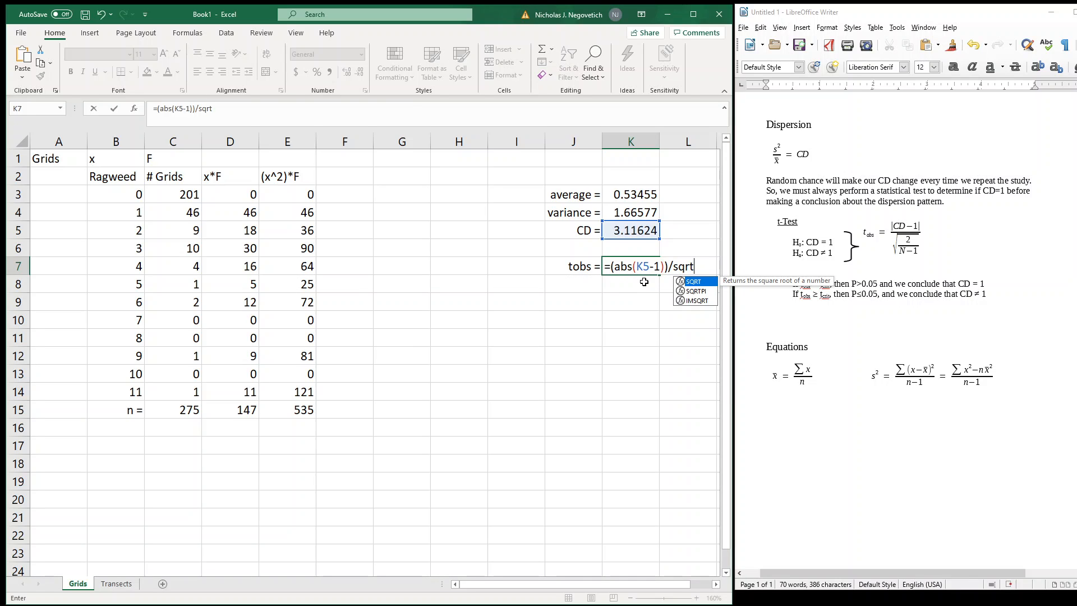
{"action": "type", "text": "("}
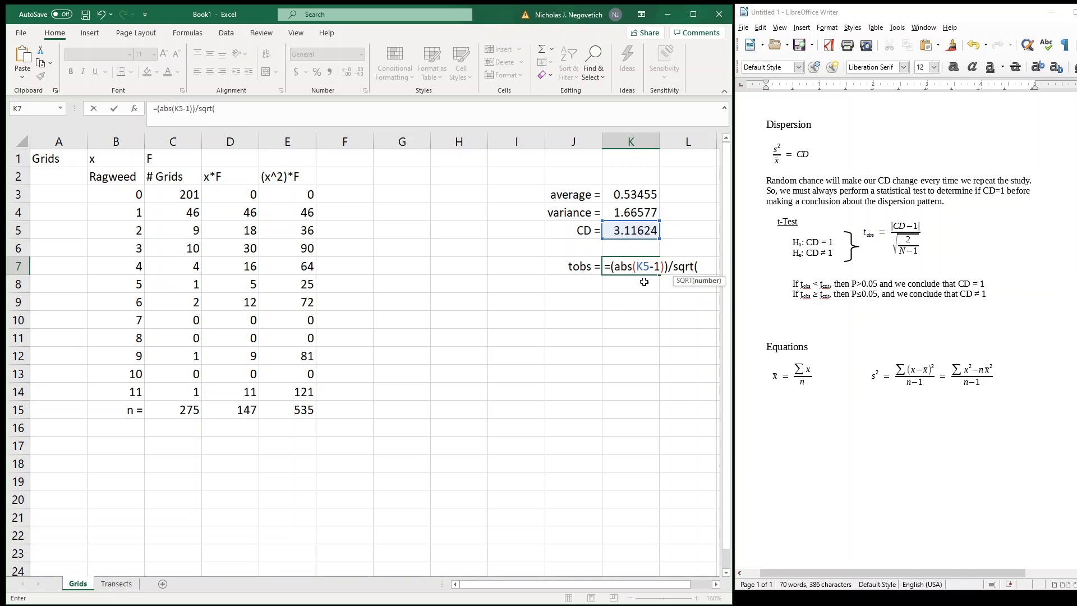
{"action": "type", "text": "2/("}
{"action": "left_click", "coordinate": [200, 412]}
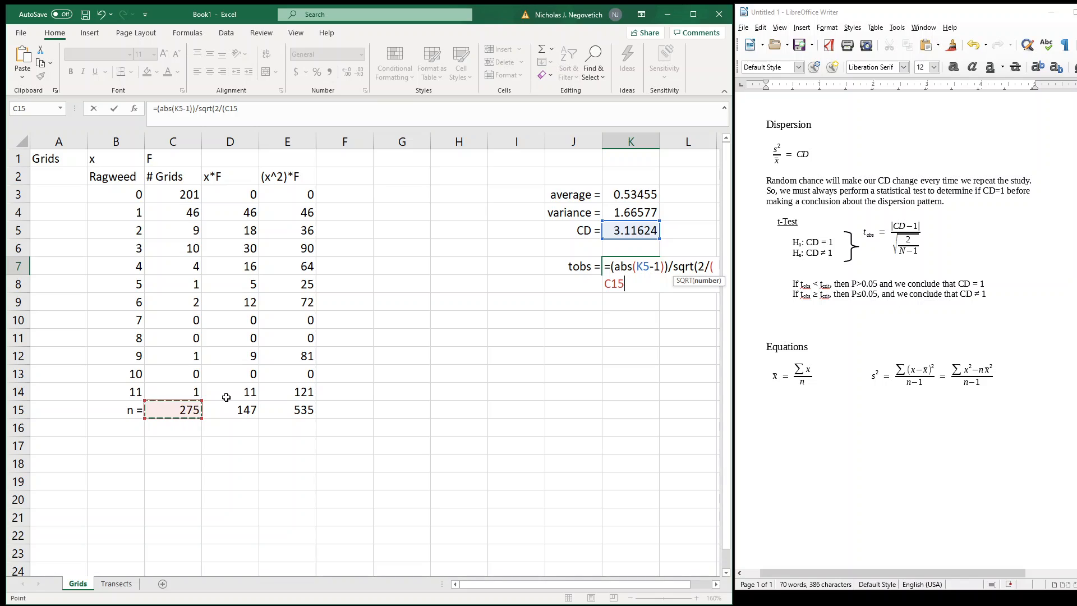
{"action": "type", "text": "-1))"}
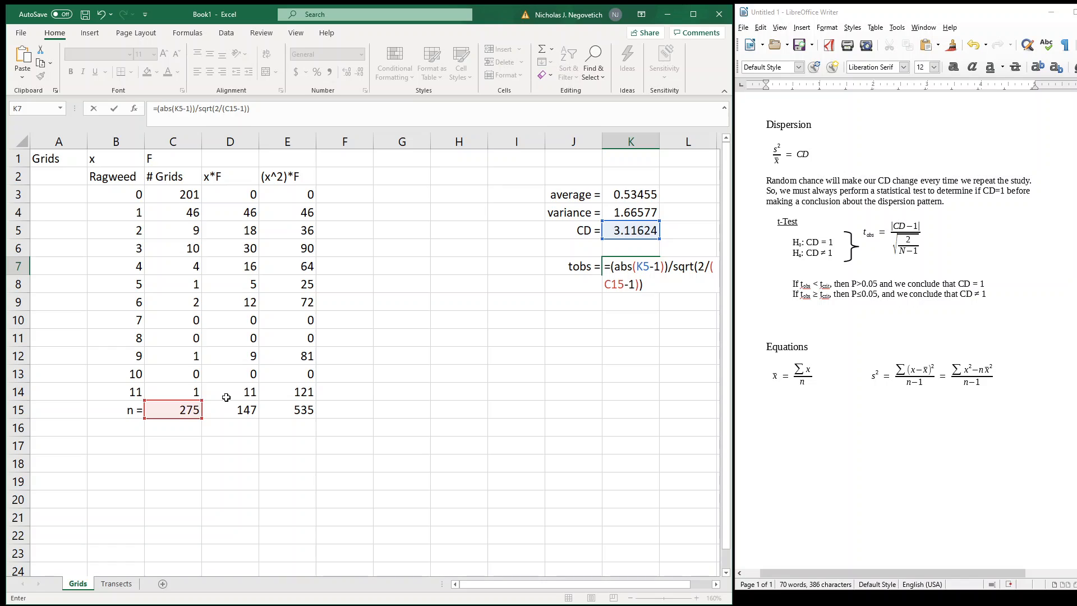
{"action": "key", "text": "Return"}
{"action": "key", "text": "Up"}
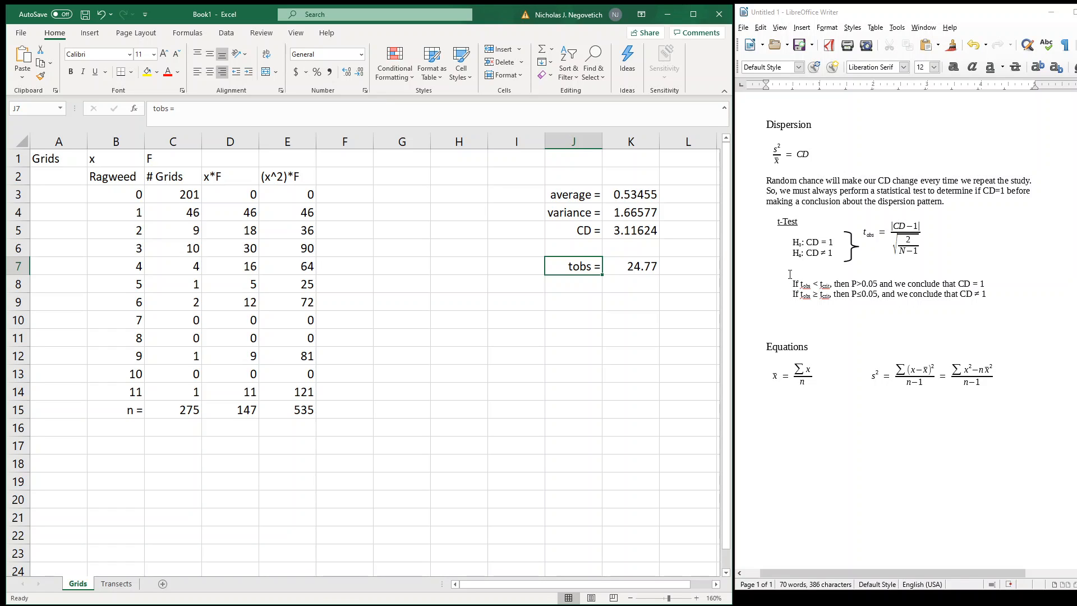
Label cell J8 "tcrit =" for the critical t value
{"action": "left_click", "coordinate": [582, 284]}
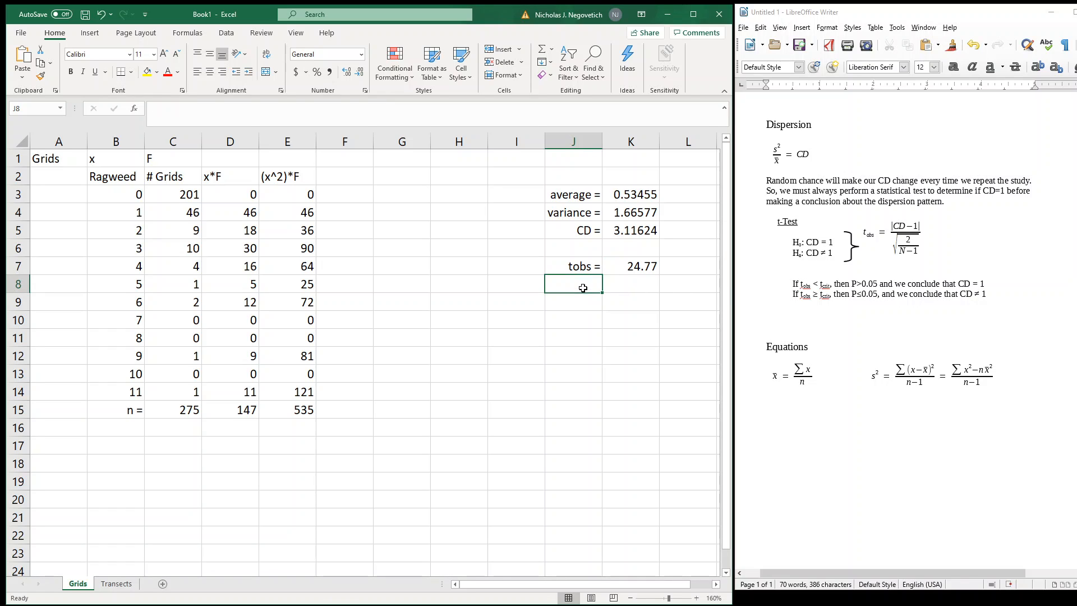
{"action": "type", "text": "tcrit"}
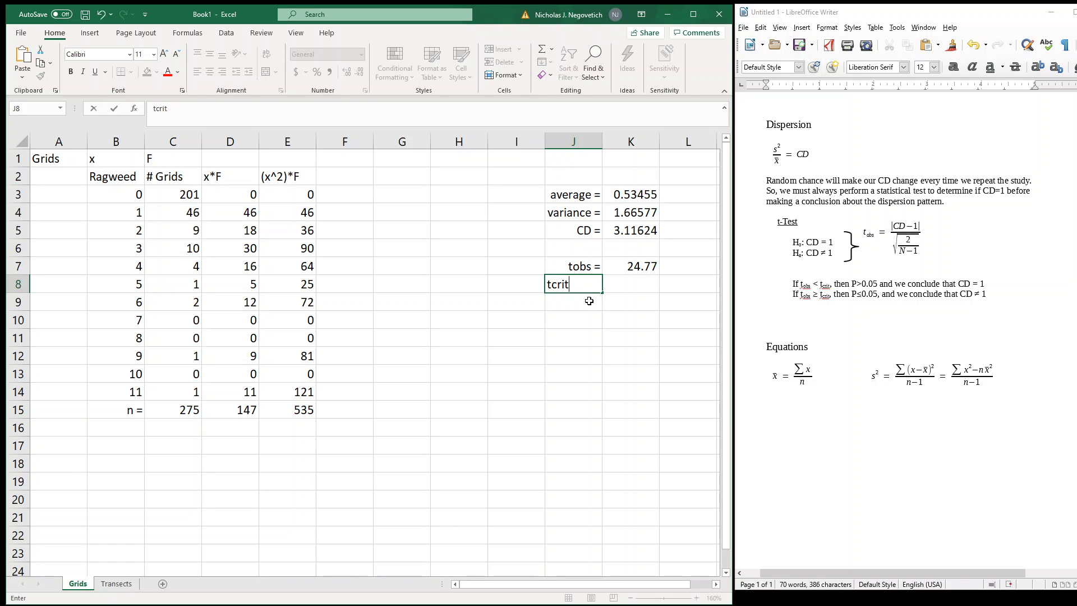
{"action": "type", "text": " ="}
{"action": "key", "text": "Return"}
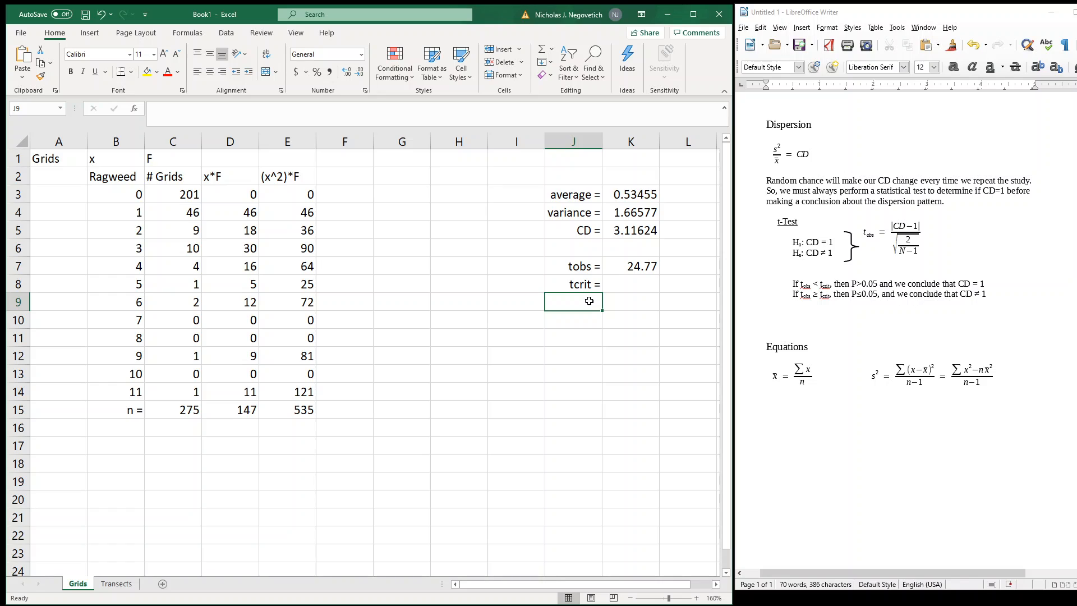
Label J9 "df =" and calculate the degrees of freedom in K9 with the formula =C15-1
{"action": "type", "text": "df ="}
{"action": "key", "text": "Tab"}
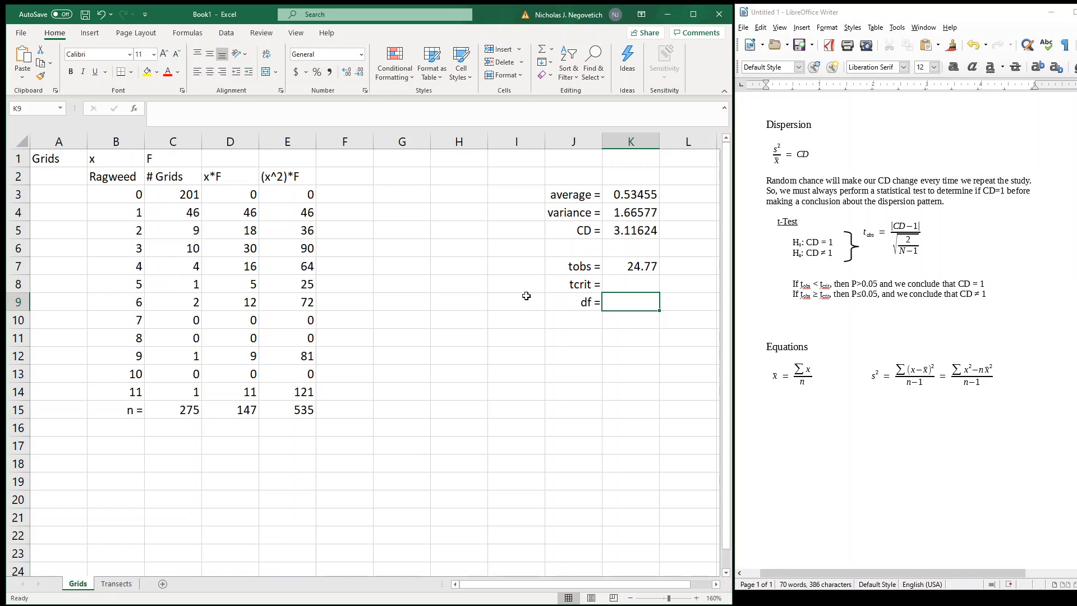
{"action": "left_click", "coordinate": [183, 414]}
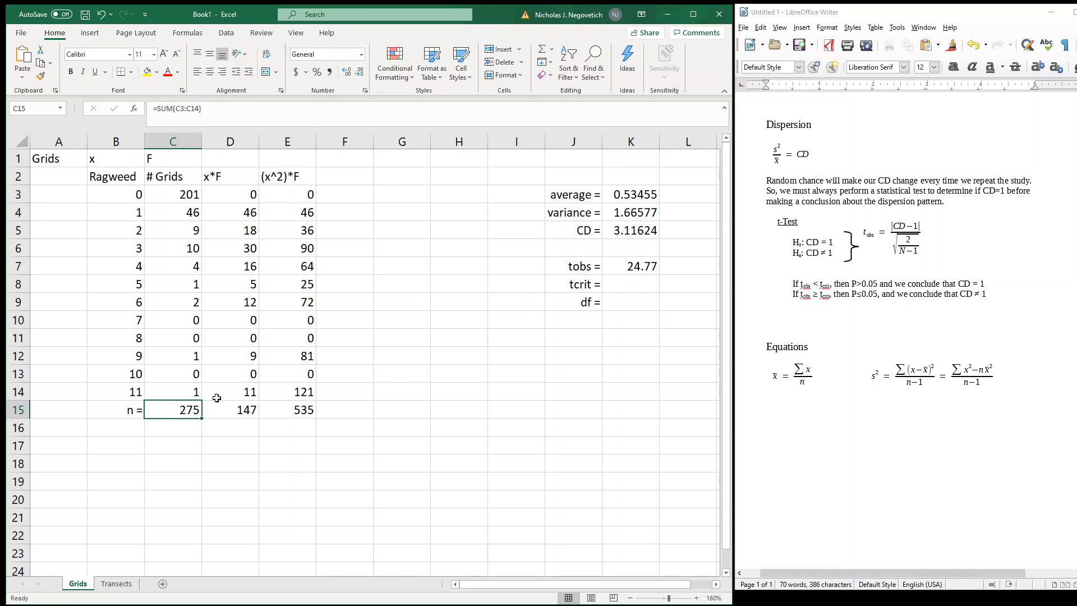
{"action": "left_click", "coordinate": [648, 304]}
{"action": "type", "text": "="}
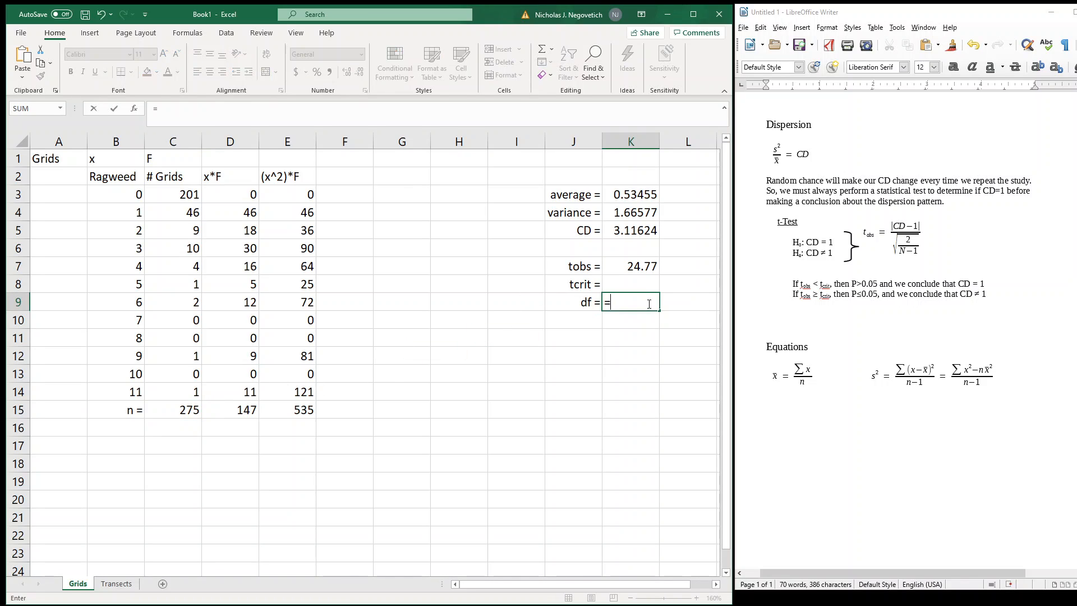
{"action": "left_click", "coordinate": [182, 409]}
{"action": "type", "text": "-1"}
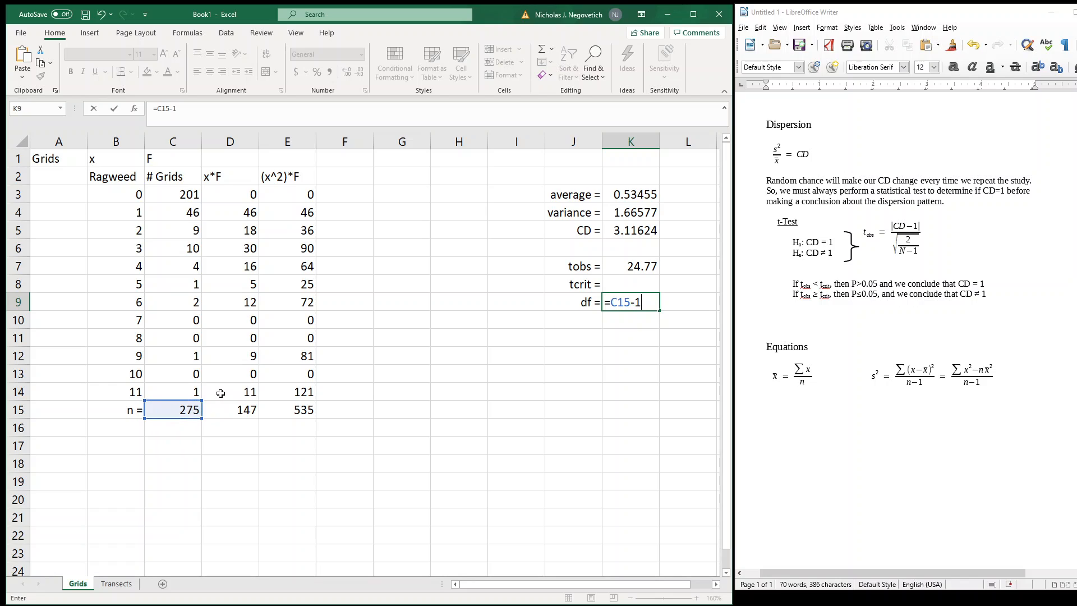
{"action": "key", "text": "Return"}
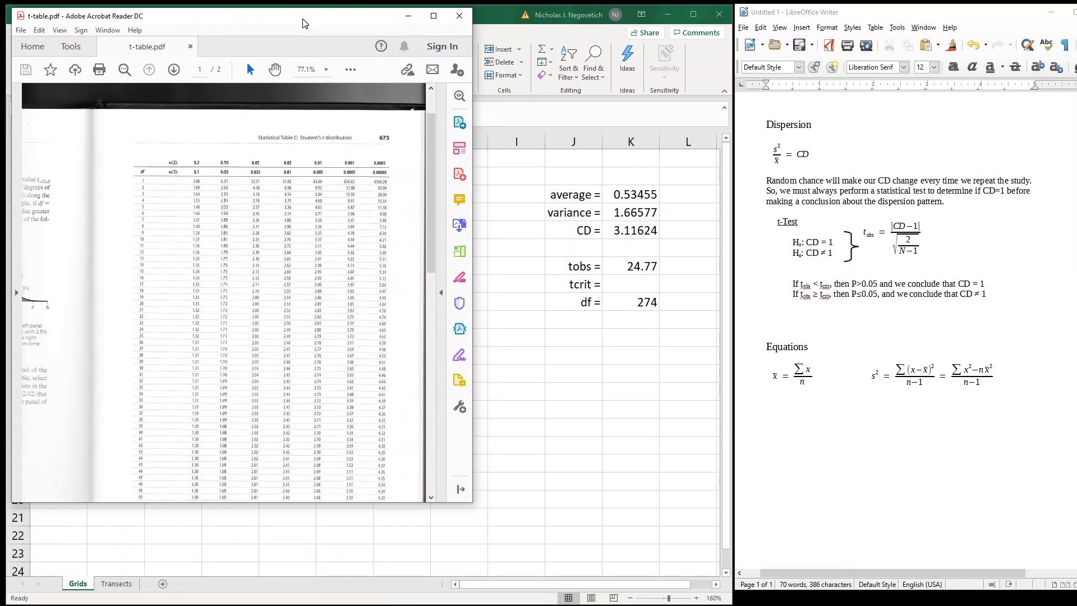
Enlarge t-table.pdf in Adobe Acrobat Reader and examine how the Student's t-distribution table arranges its df rows and α columns
{"action": "left_click_drag", "start_coordinate": [472, 502], "coordinate": [819, 562]}
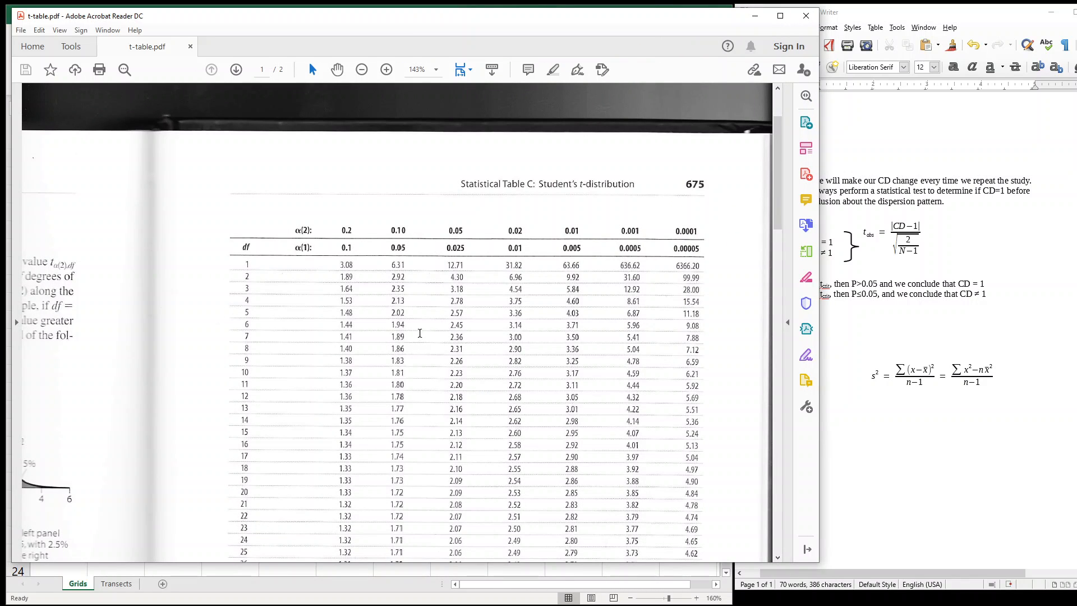
{"action": "scroll", "coordinate": [340, 306], "scroll_direction": "down", "scroll_amount": 1}
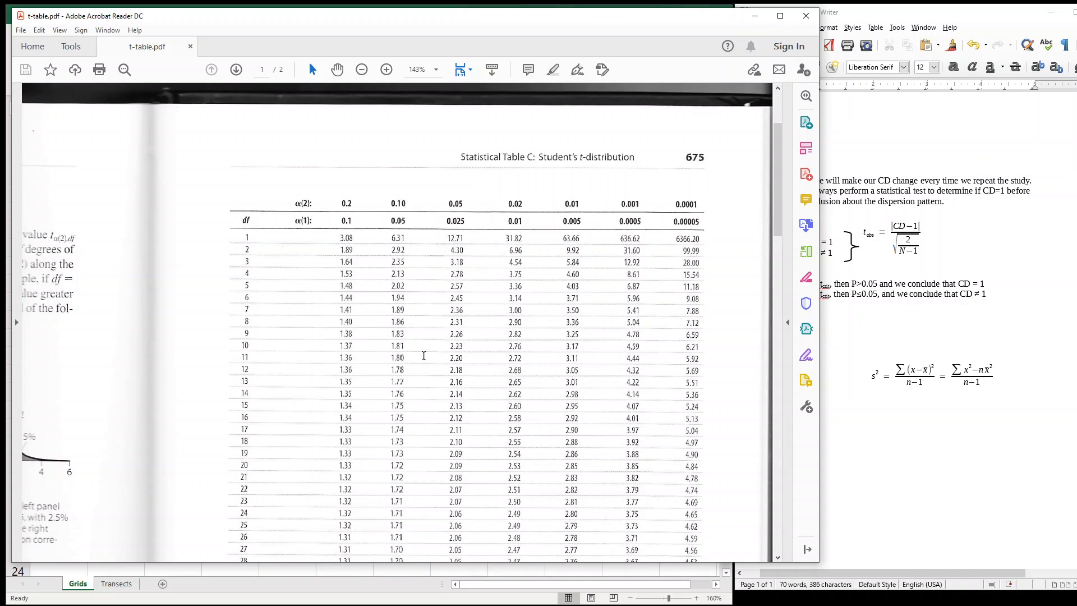
{"action": "scroll", "coordinate": [423, 355], "scroll_direction": "down", "scroll_amount": 1}
{"action": "scroll", "coordinate": [345, 295], "scroll_direction": "down", "scroll_amount": 3}
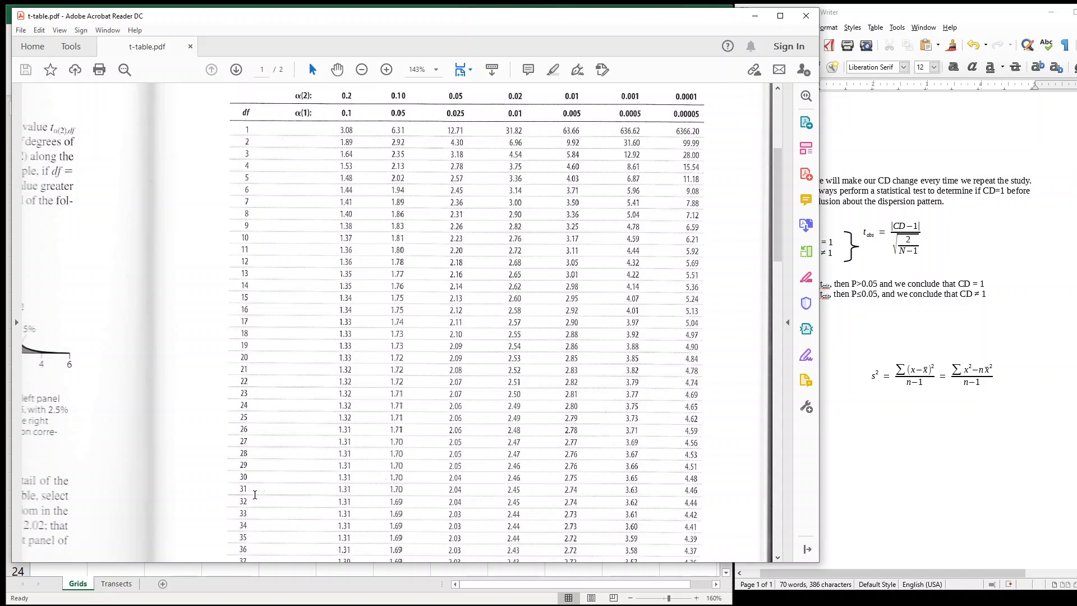
{"action": "scroll", "coordinate": [309, 368], "scroll_direction": "up", "scroll_amount": 1}
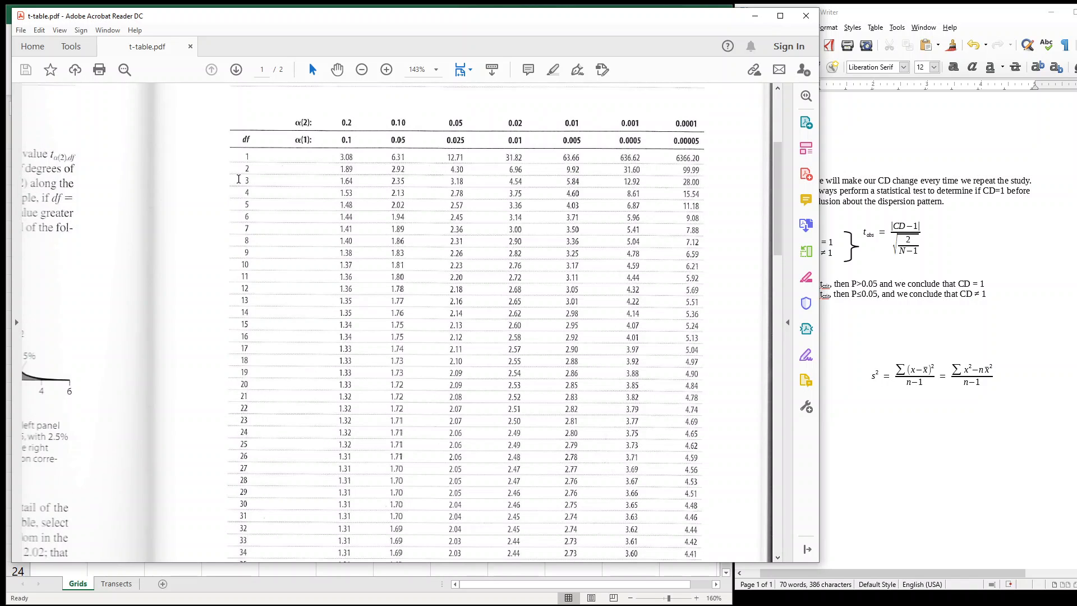
{"action": "scroll", "coordinate": [233, 191], "scroll_direction": "down", "scroll_amount": 6}
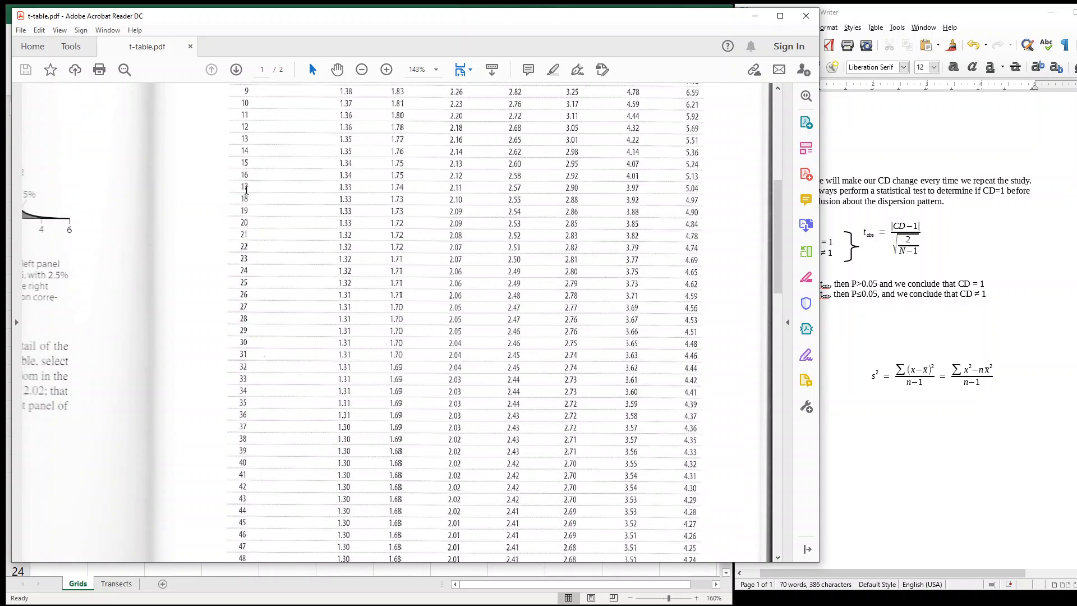
{"action": "scroll", "coordinate": [246, 190], "scroll_direction": "down", "scroll_amount": 15}
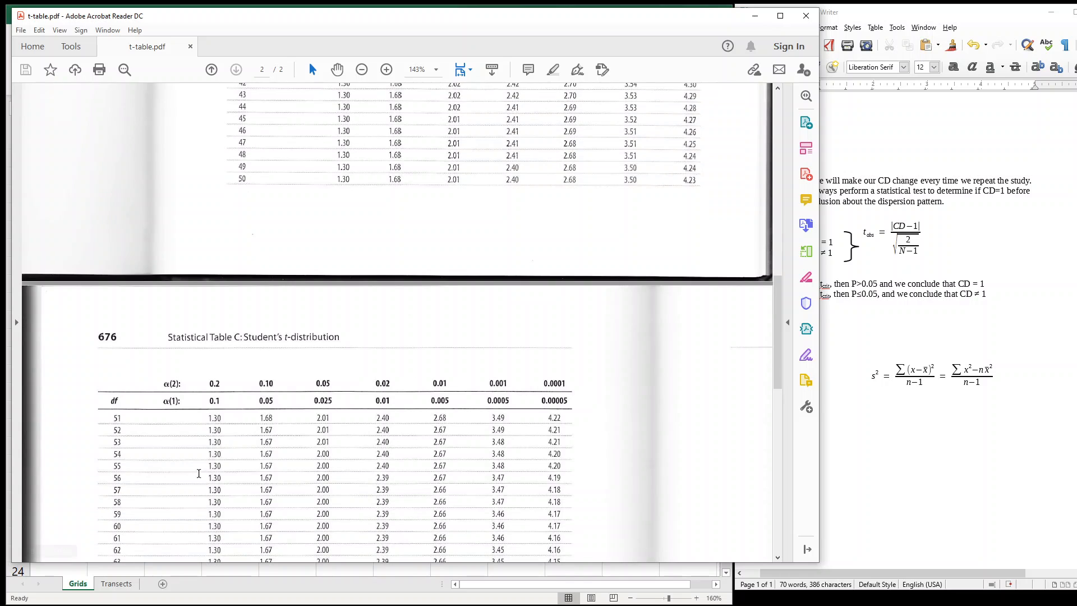
{"action": "scroll", "coordinate": [333, 480], "scroll_direction": "up", "scroll_amount": 4}
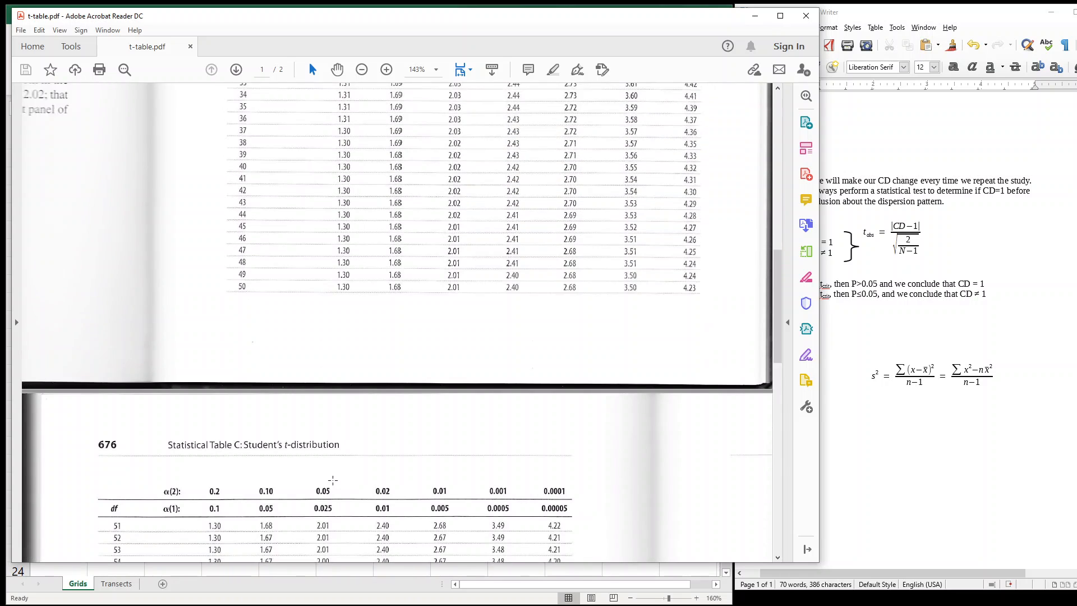
{"action": "scroll", "coordinate": [333, 480], "scroll_direction": "up", "scroll_amount": 10}
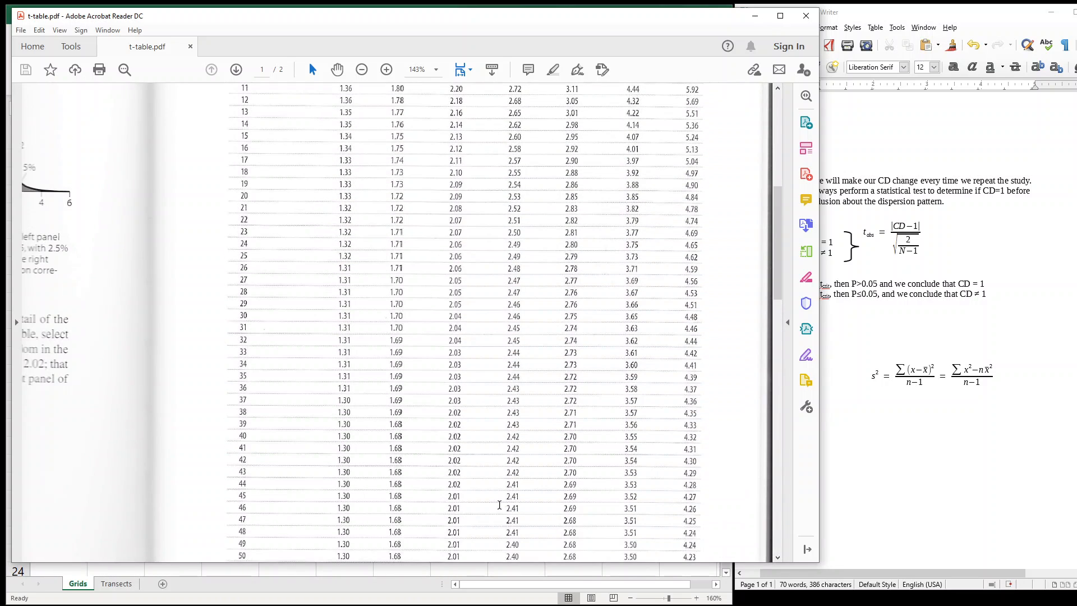
{"action": "left_click_drag", "start_coordinate": [778, 279], "coordinate": [763, 172]}
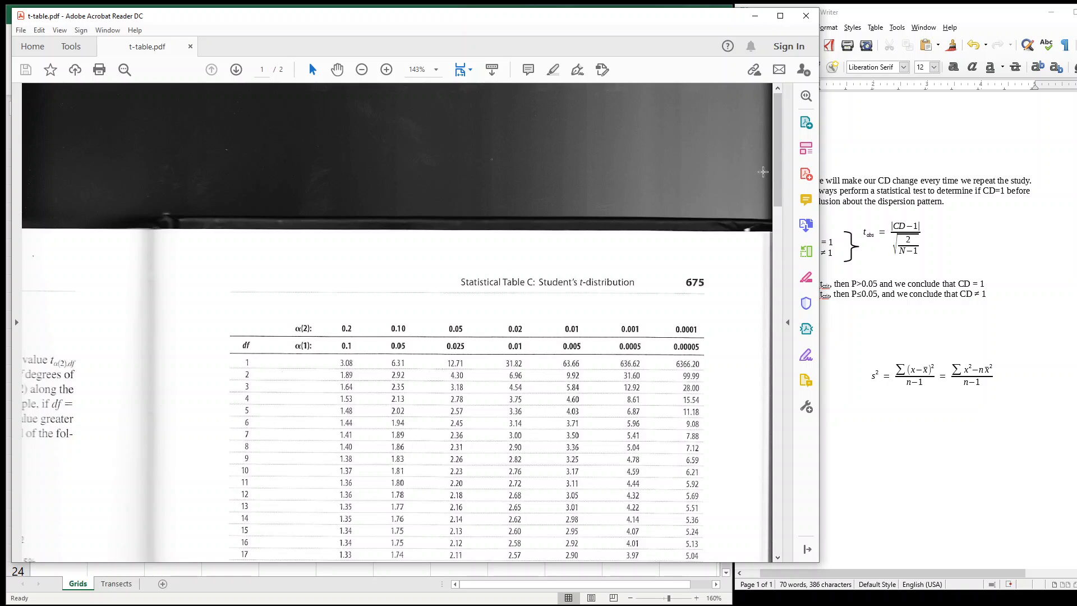
Look up the critical t value for 274 degrees of freedom in the α(2) = 0.05 column, checking the df 200 and 400 rows
{"action": "scroll", "coordinate": [500, 170], "scroll_direction": "down", "scroll_amount": 7}
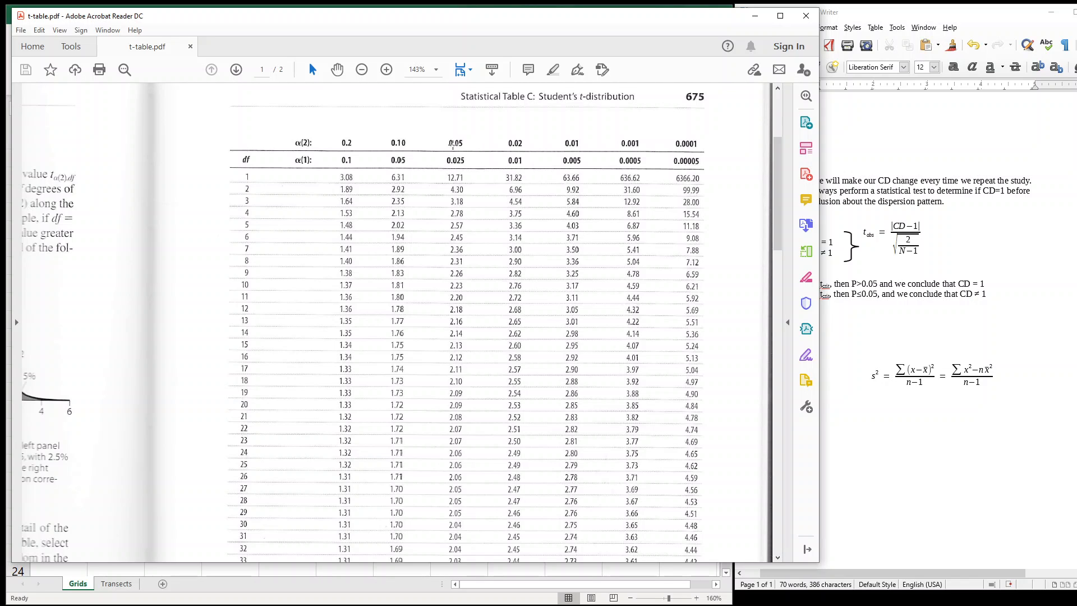
{"action": "scroll", "coordinate": [439, 234], "scroll_direction": "down", "scroll_amount": 3}
{"action": "scroll", "coordinate": [440, 234], "scroll_direction": "down", "scroll_amount": 8}
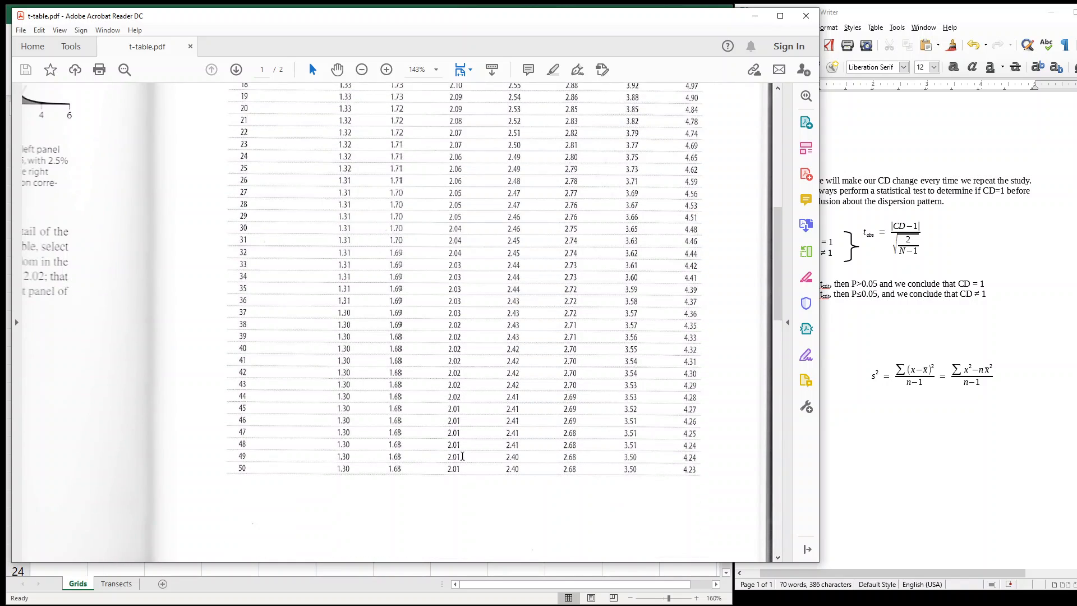
{"action": "scroll", "coordinate": [459, 435], "scroll_direction": "down", "scroll_amount": 6}
{"action": "scroll", "coordinate": [459, 434], "scroll_direction": "down", "scroll_amount": 7}
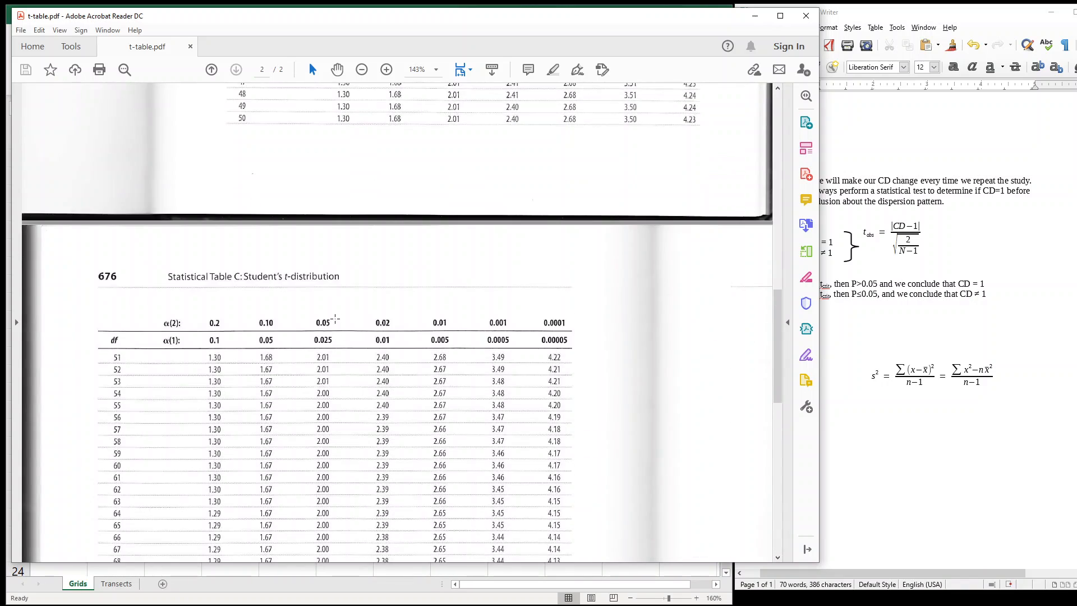
{"action": "scroll", "coordinate": [331, 326], "scroll_direction": "down", "scroll_amount": 11}
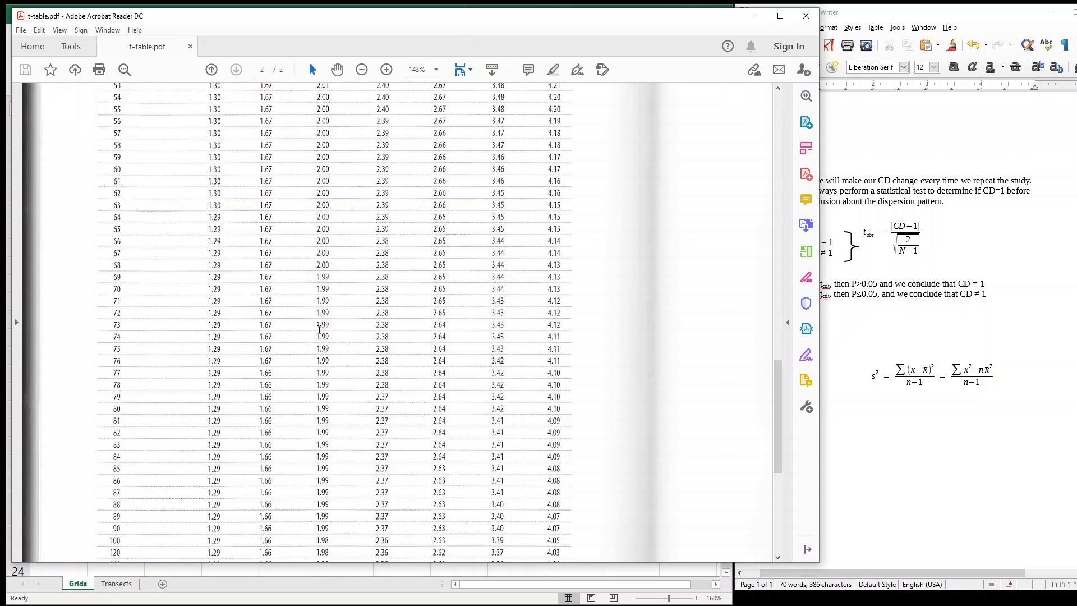
{"action": "scroll", "coordinate": [319, 330], "scroll_direction": "down", "scroll_amount": 5}
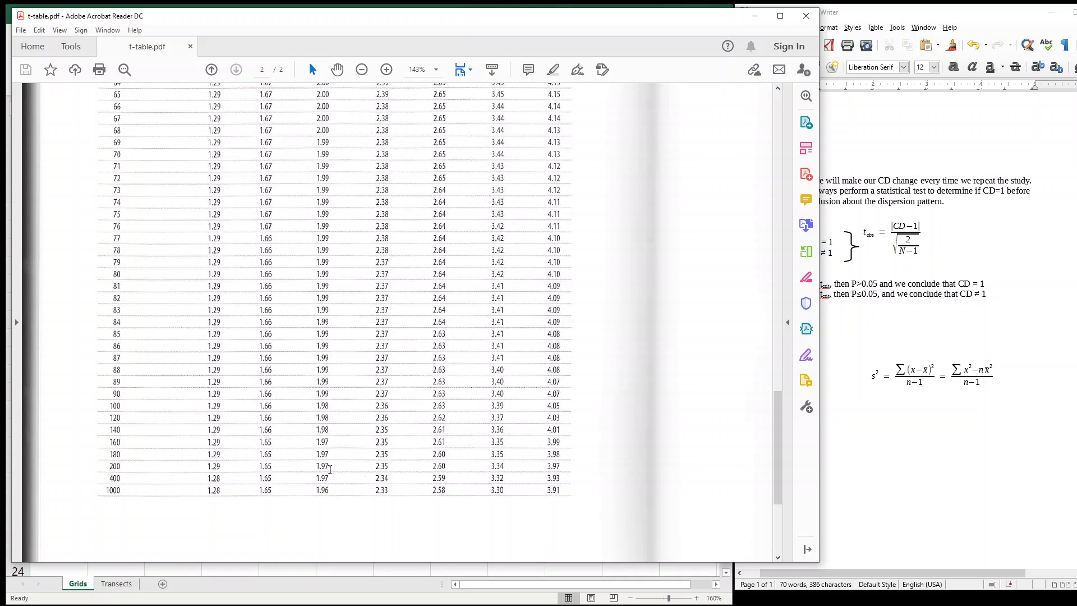
{"action": "left_click_drag", "start_coordinate": [332, 478], "coordinate": [315, 467]}
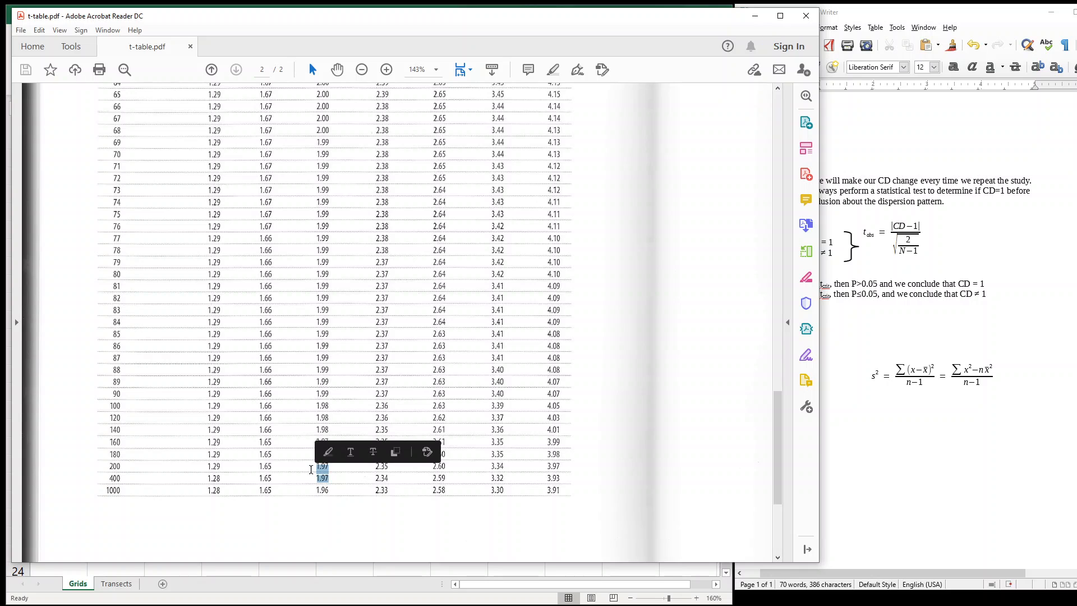
{"action": "left_click", "coordinate": [314, 468]}
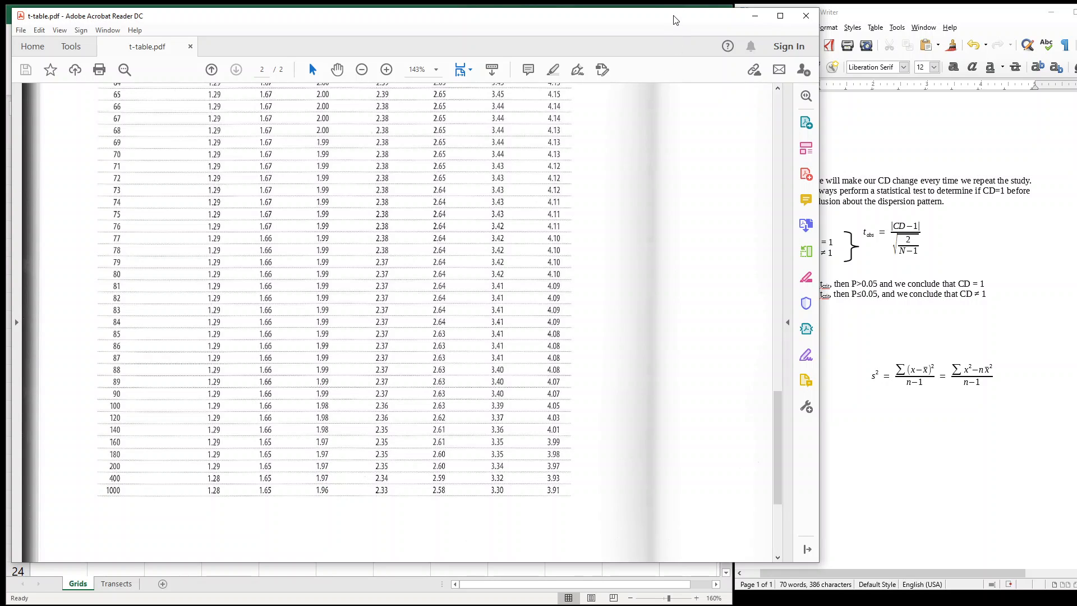
Return to the Excel worksheet and enter the critical t value 1.97 in K8
{"action": "left_click", "coordinate": [755, 16]}
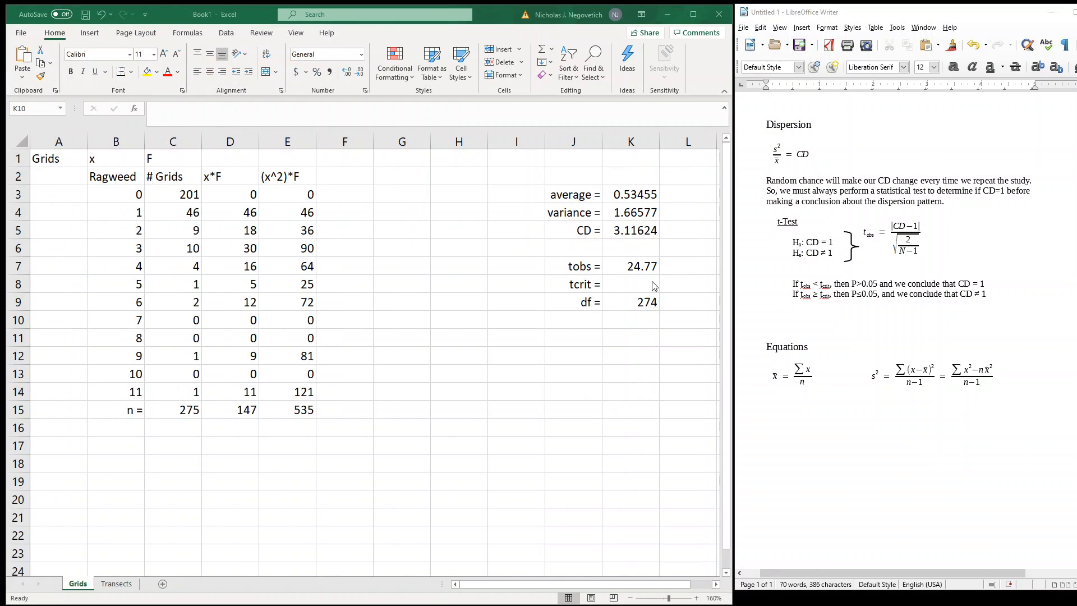
{"action": "left_click", "coordinate": [638, 284]}
{"action": "type", "text": "1.97"}
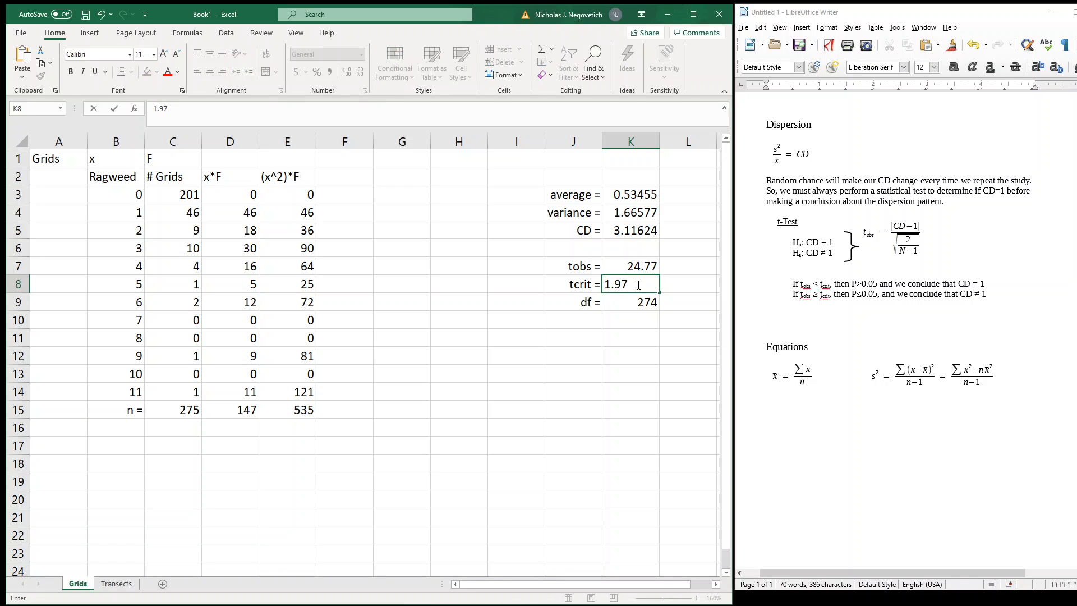
{"action": "key", "text": "Return"}
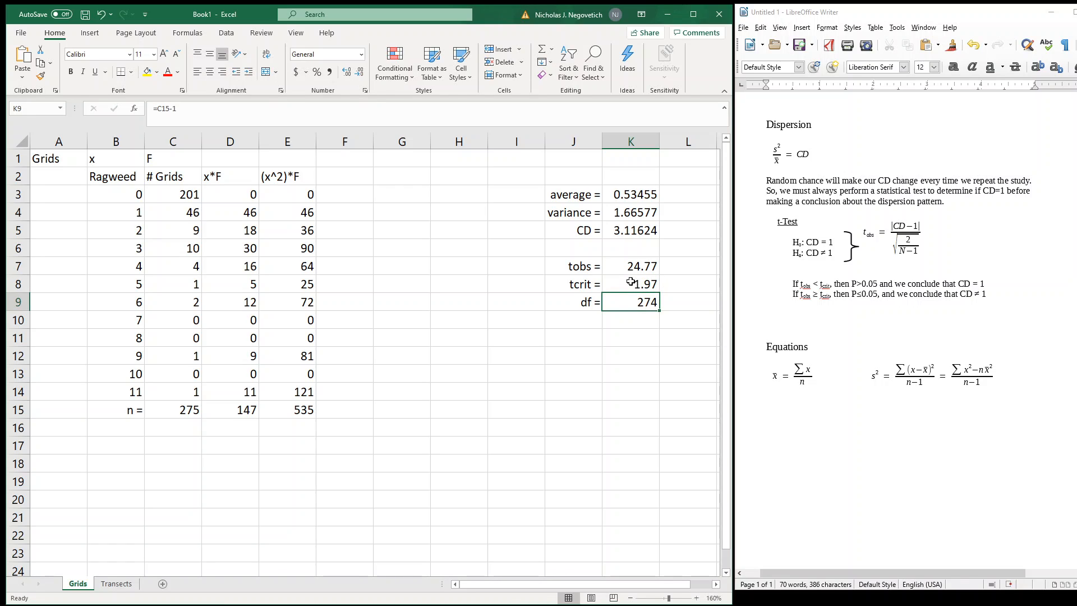